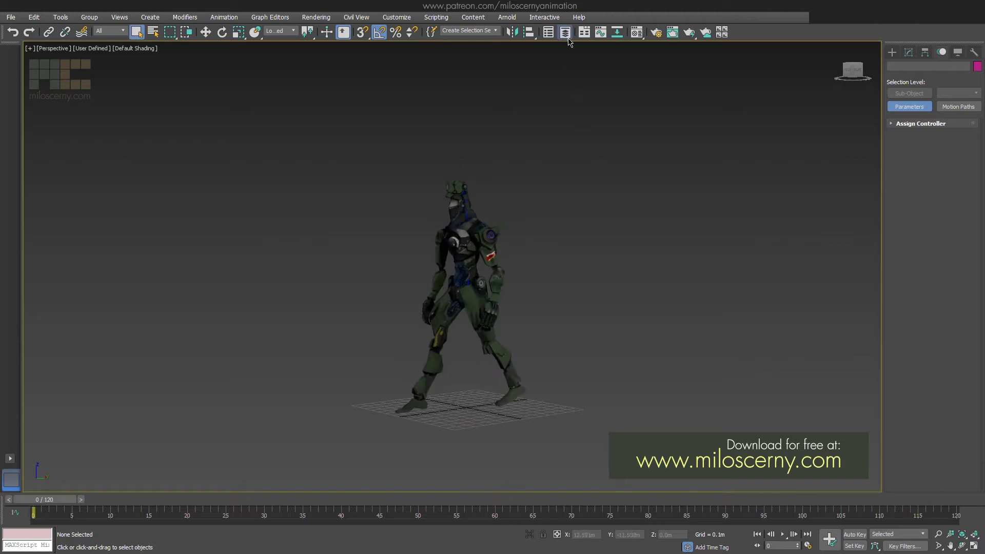
Step: Select the rig's chest and open the CATMotion editor for its CATMotion layer, placing the window beside the character
left_click(566, 35)
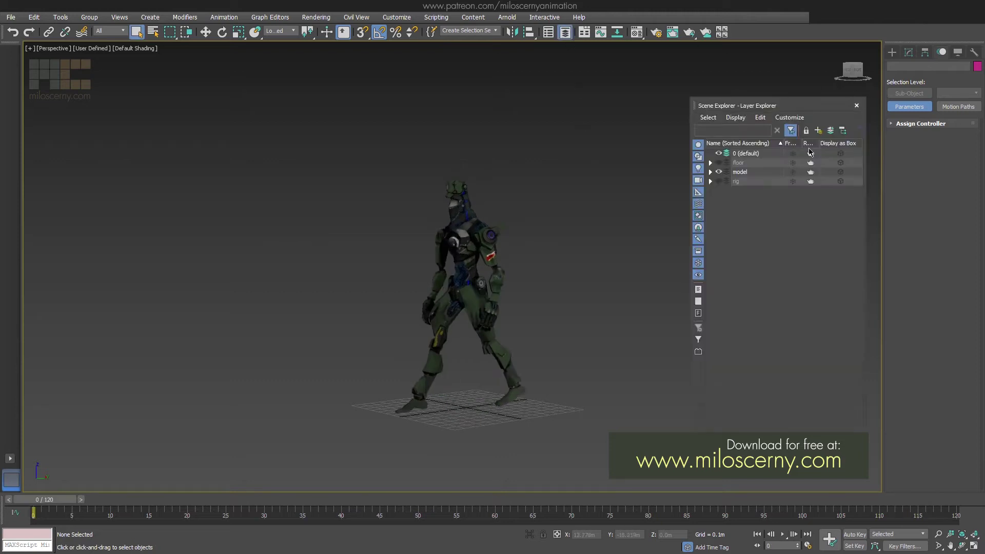
left_click(857, 106)
left_click(485, 222)
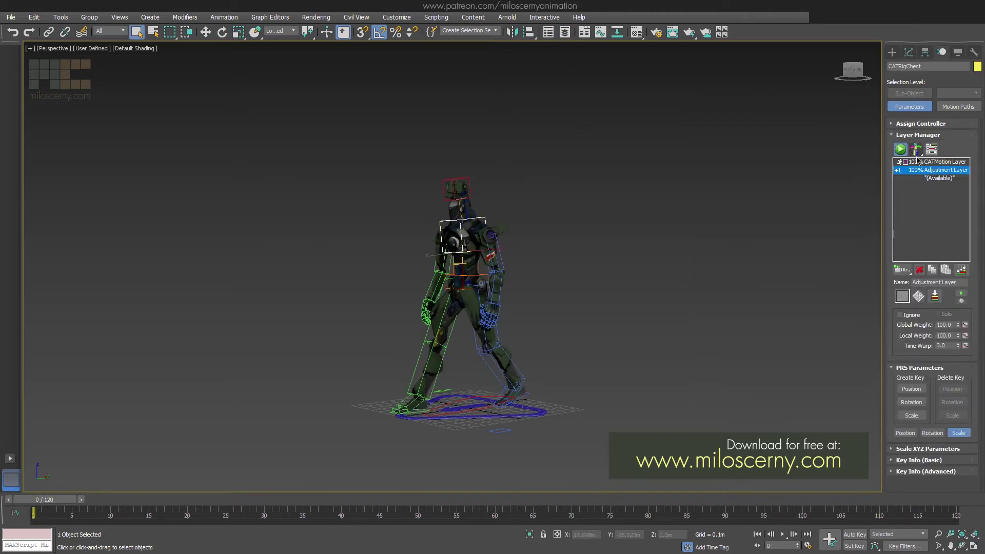
left_click(916, 162)
left_click(918, 297)
left_click_drag(499, 211, 735, 199)
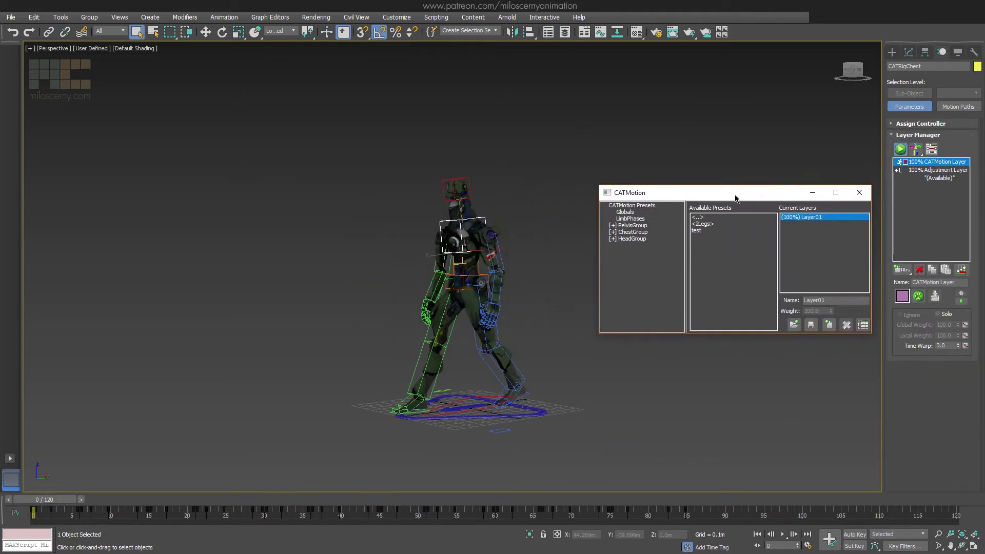
Step: Scale the pelvis Roll curve to 50 percent while the walk cycle plays
left_click(636, 226)
left_click(639, 233)
left_click(642, 246)
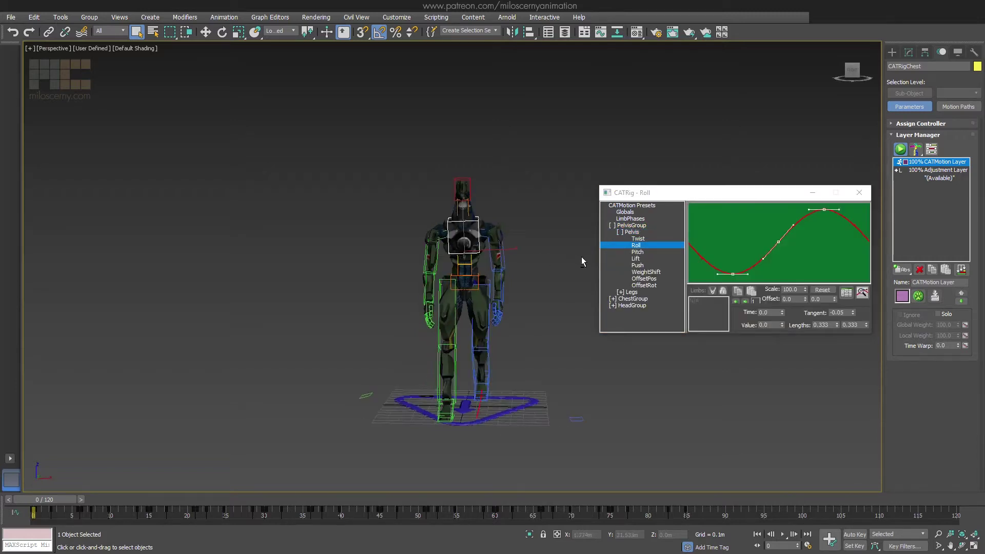
left_click(782, 534)
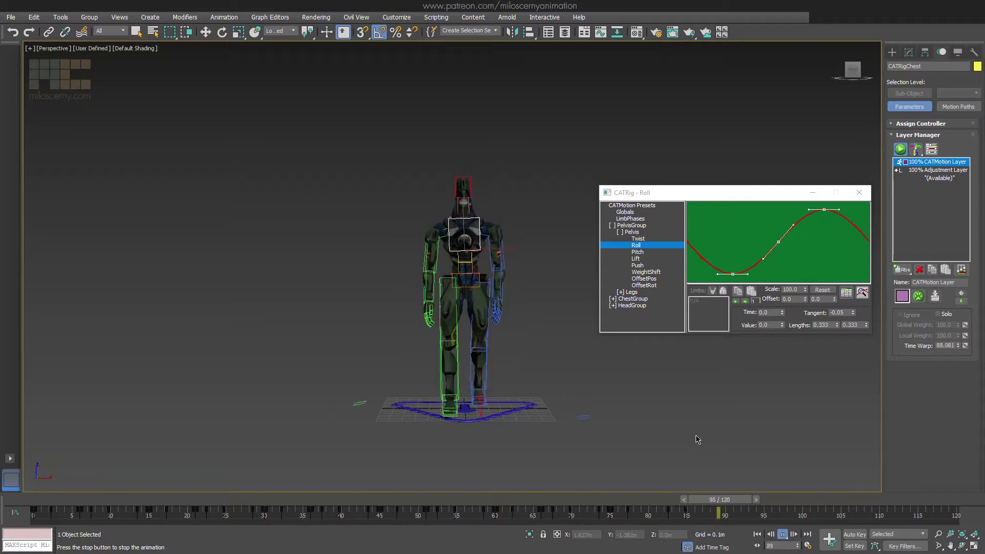
left_click_drag(798, 290, 758, 293)
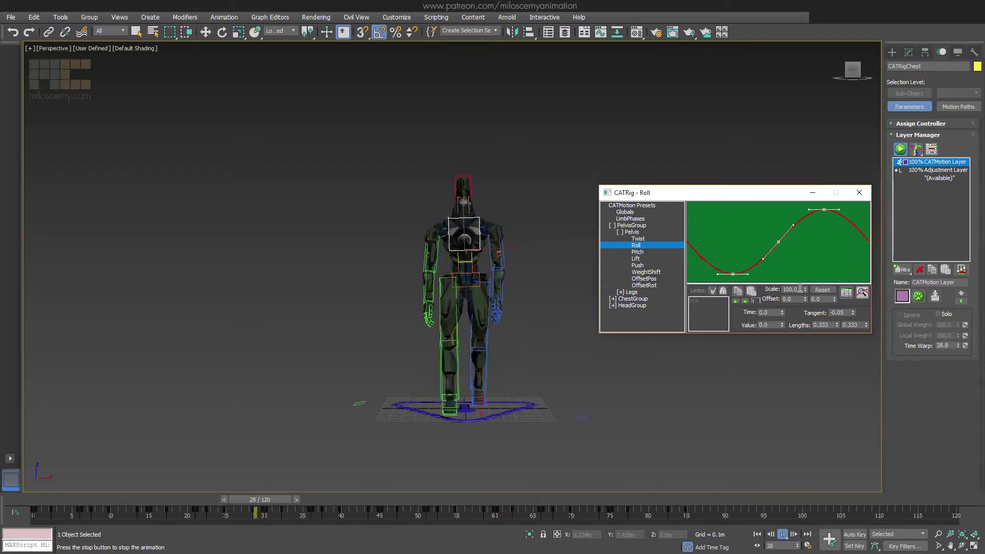
type("50")
key("Return")
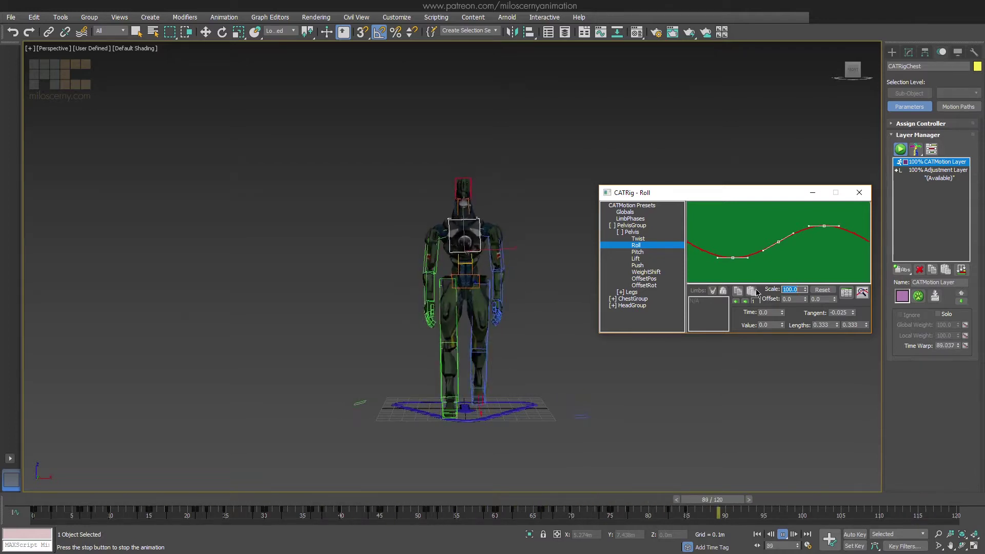
Step: Expand the Legs, Ankle and FootPlatform groups at frame 41 and open the ankle's FootBend curve
left_click(351, 499)
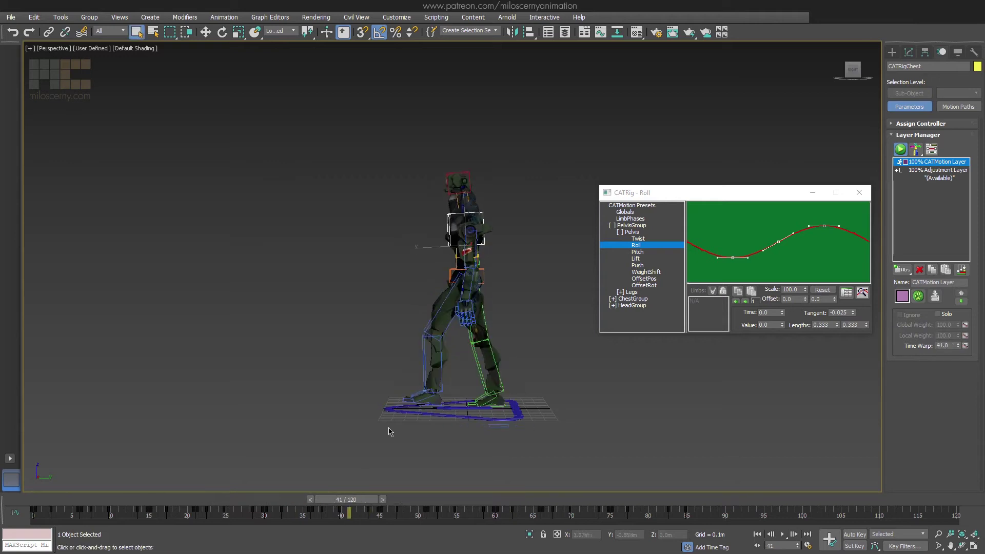
double_click(638, 292)
scroll(665, 284, "down", 2)
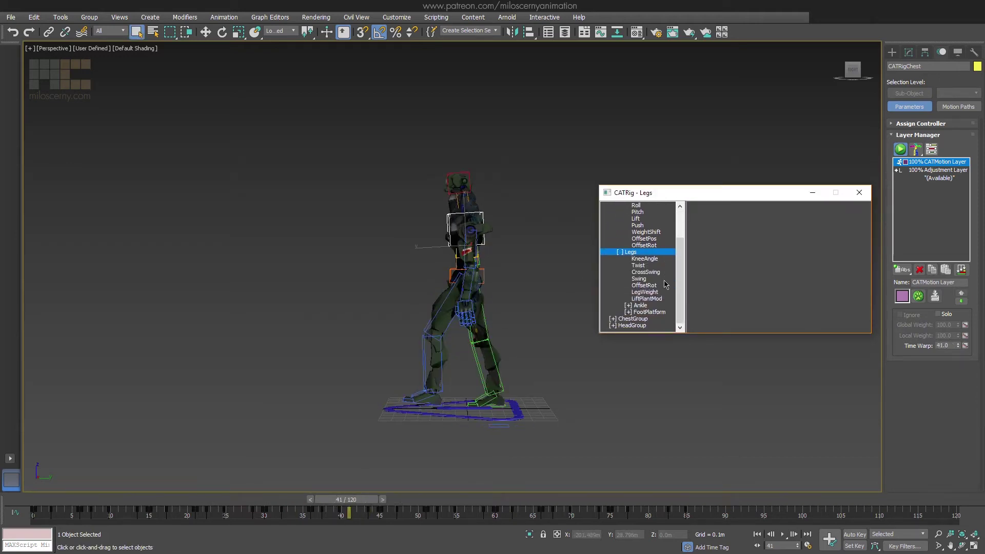
double_click(649, 306)
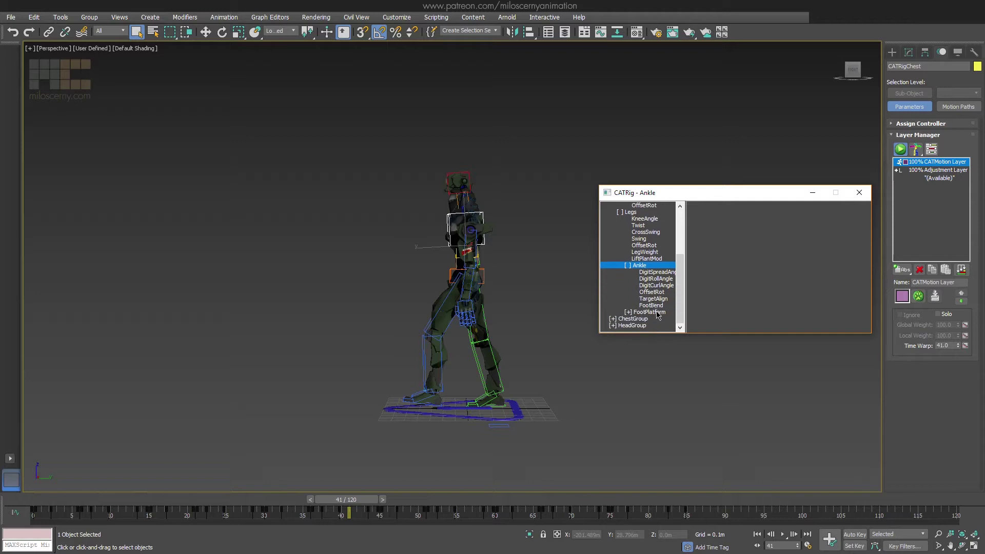
scroll(659, 280, "down", 4)
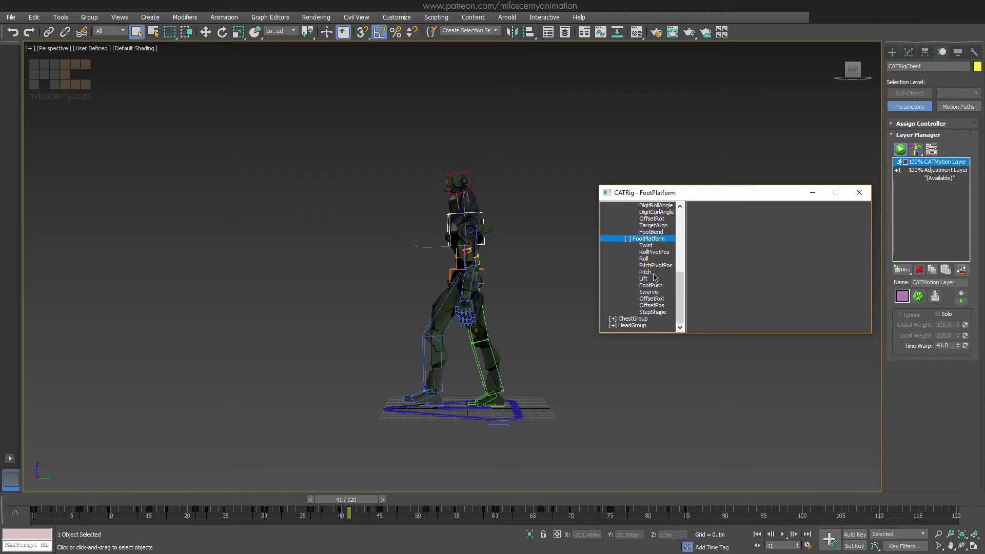
left_click(653, 274)
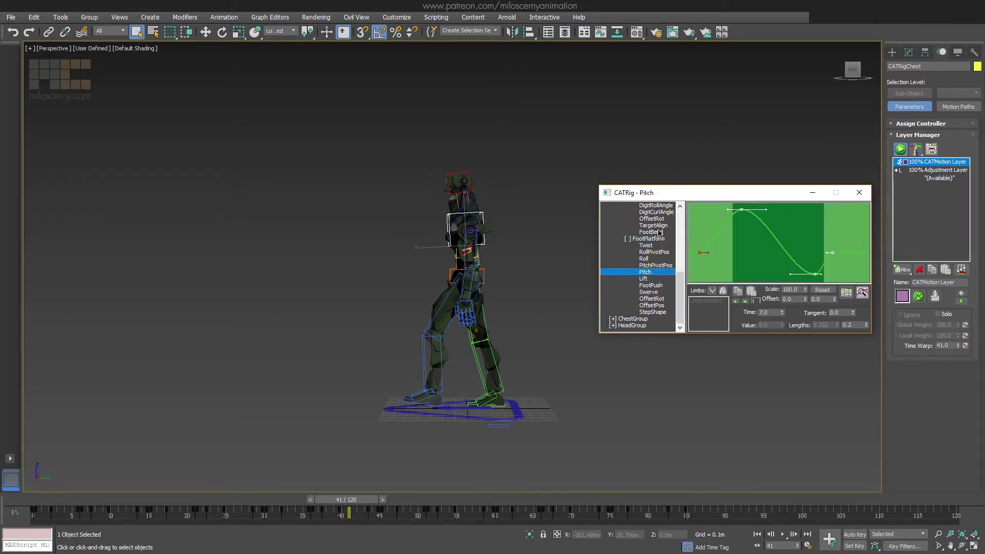
left_click(659, 273)
left_click(658, 232)
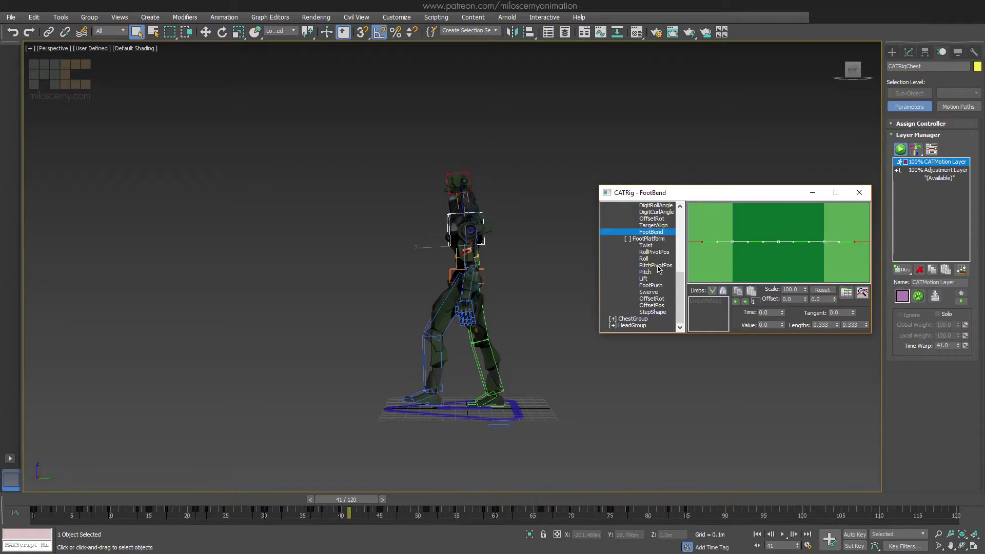
Step: At frame 46, set the second FootBend key's value to 35 and play back the walk from the side
scroll(501, 387, "up", 4)
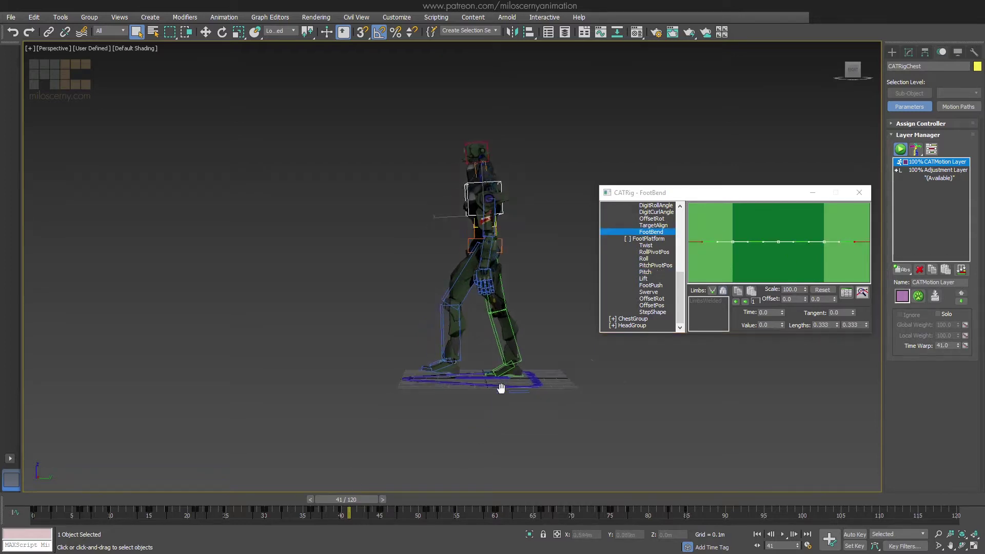
left_click_drag(353, 505, 398, 502)
middle_click_drag(686, 404, 690, 391, "alt")
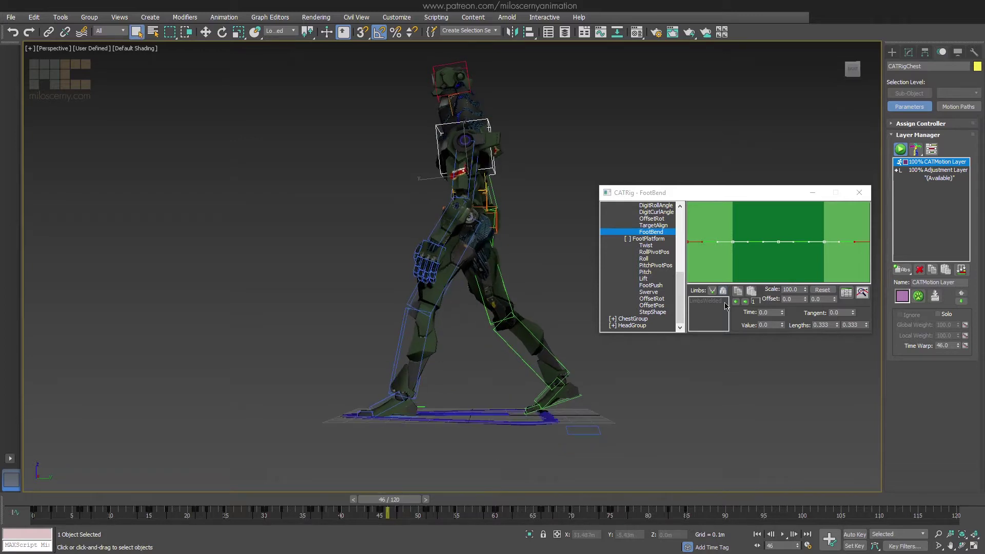
left_click(746, 302)
left_click_drag(781, 327, 786, 165)
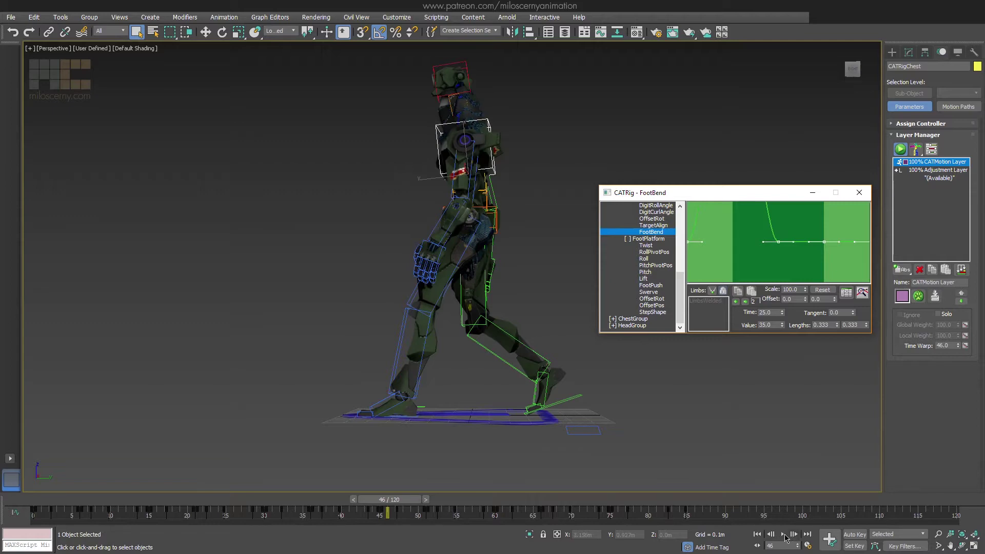
left_click(784, 536)
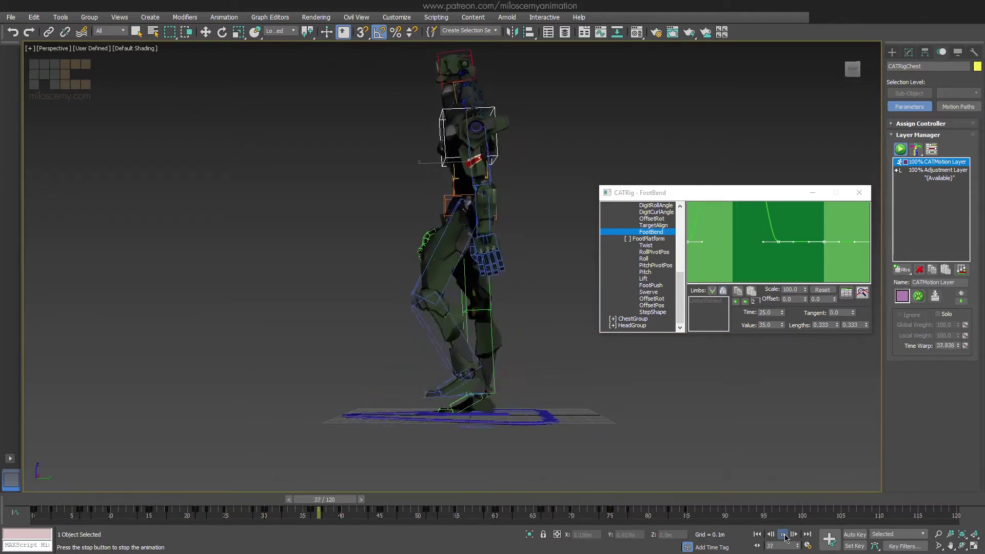
left_click(785, 536)
Step: At frame 86, set the first FootBend key to value 6.2 and tangent 0.1, and play back the walk
left_click_drag(682, 502, 711, 504)
left_click(736, 303)
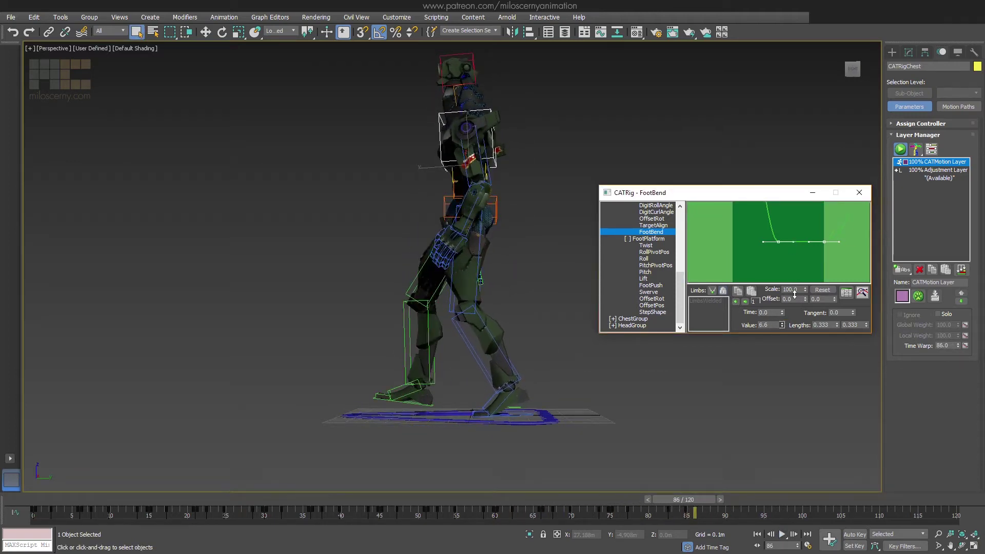
left_click(661, 225)
left_click(661, 230)
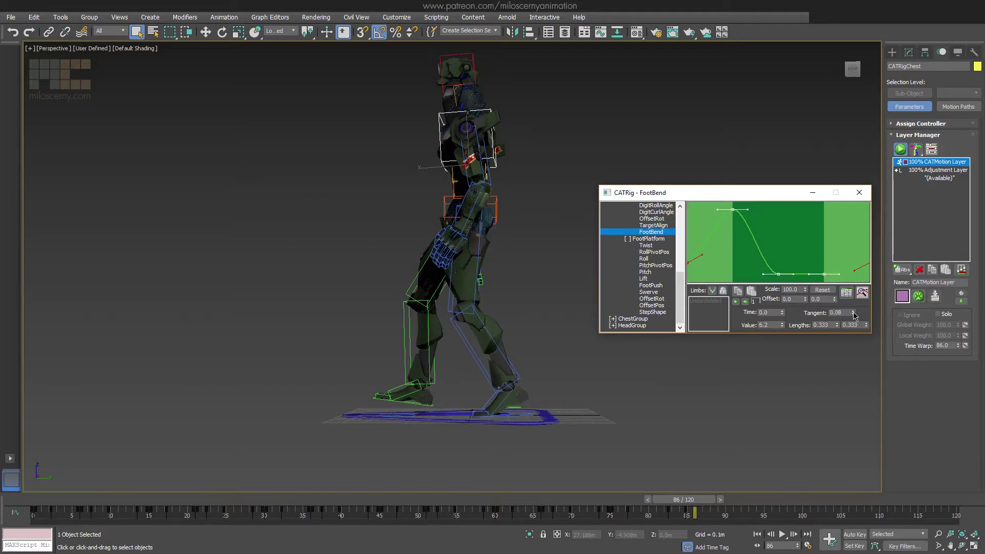
left_click(782, 534)
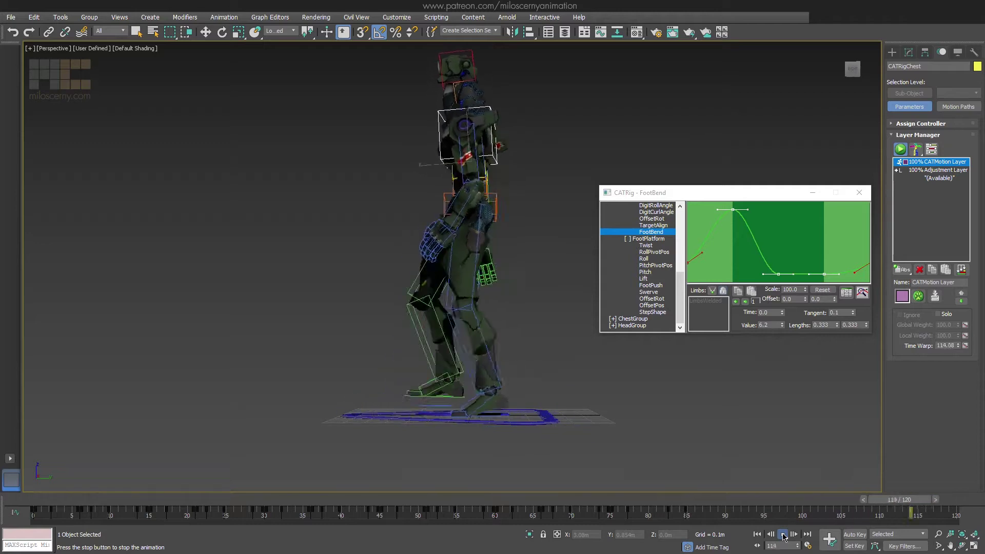
left_click(782, 535)
Step: At frame 38, set the third FootBend key to value 22 and tangent -0.24, and play back the walk
left_click_drag(229, 501, 352, 506)
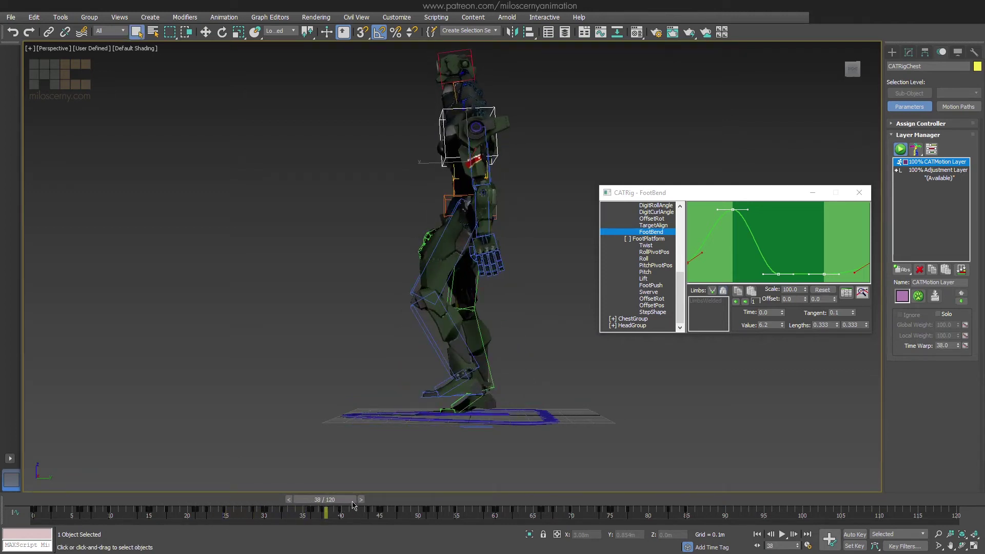
left_click(746, 302)
left_click(745, 302)
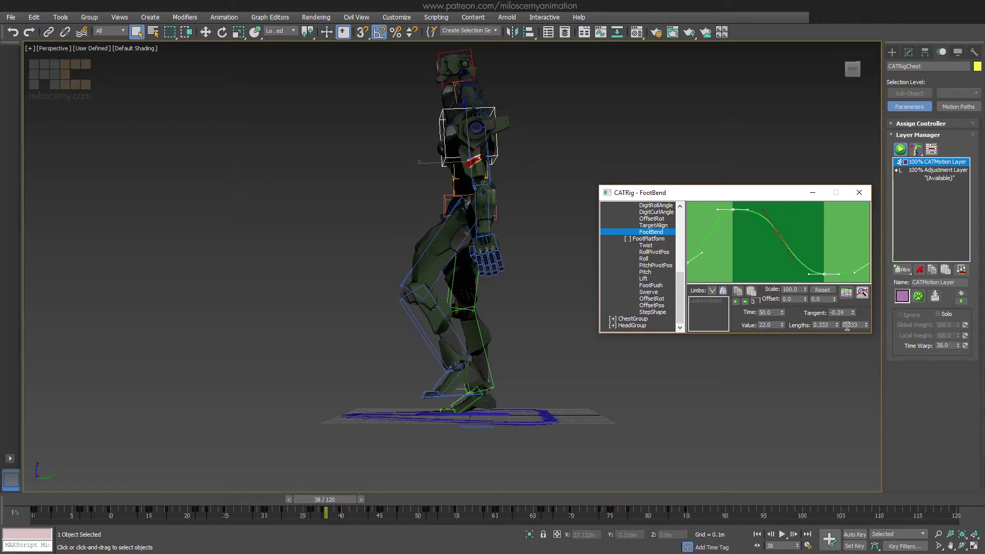
left_click(784, 534)
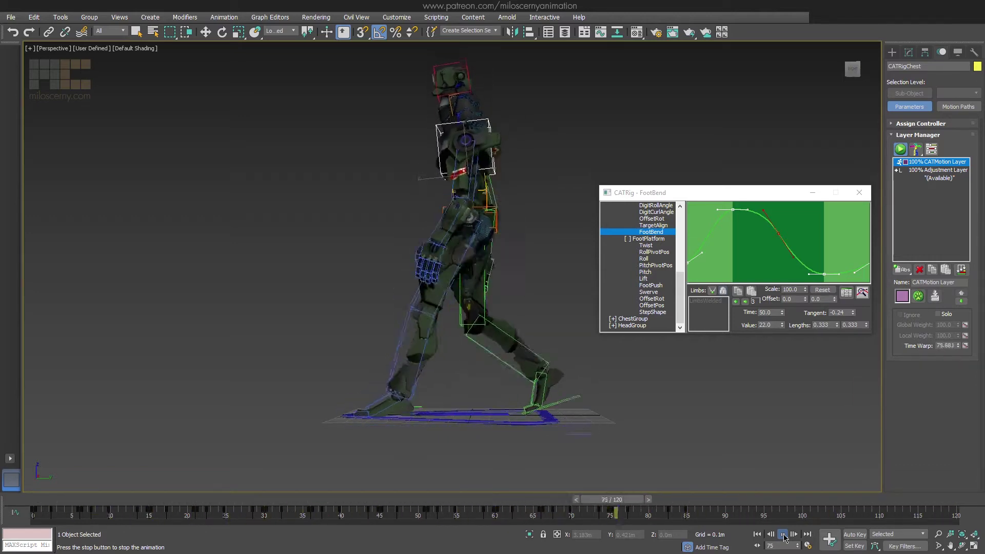
left_click(783, 535)
Step: Move the second key of the foot platform's Pitch curve to time 50 and play back the walk
left_click(646, 272)
left_click_drag(644, 500, 529, 503)
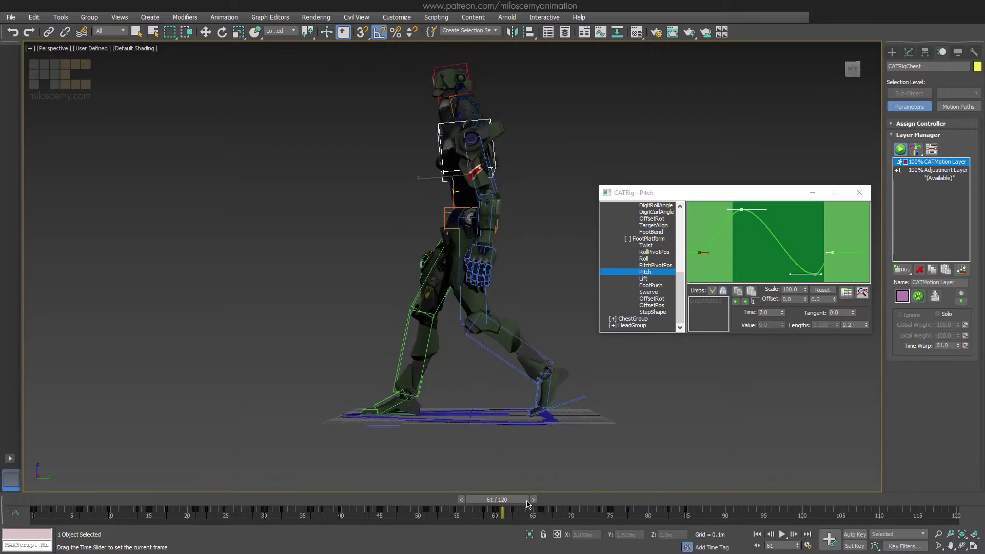
left_click(745, 301)
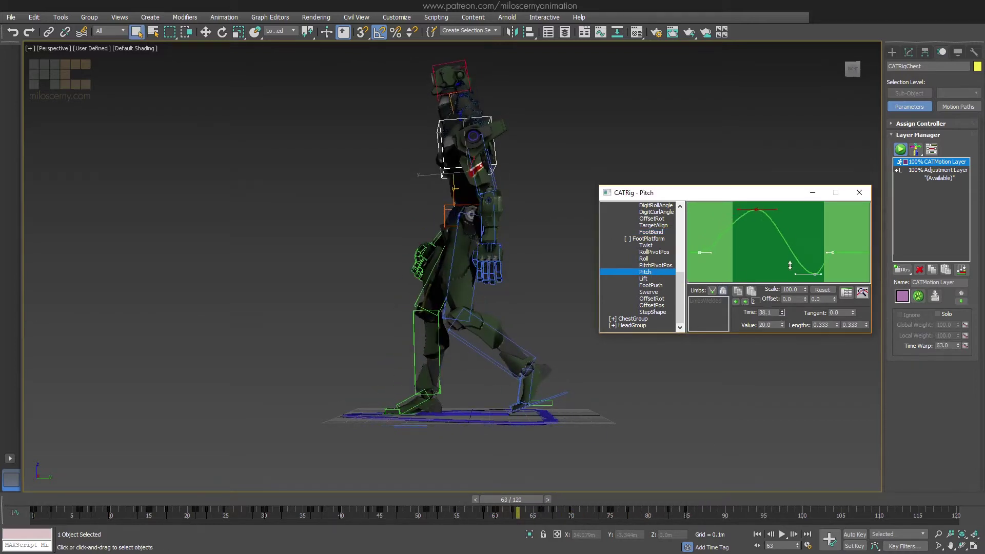
left_click_drag(520, 499, 435, 490)
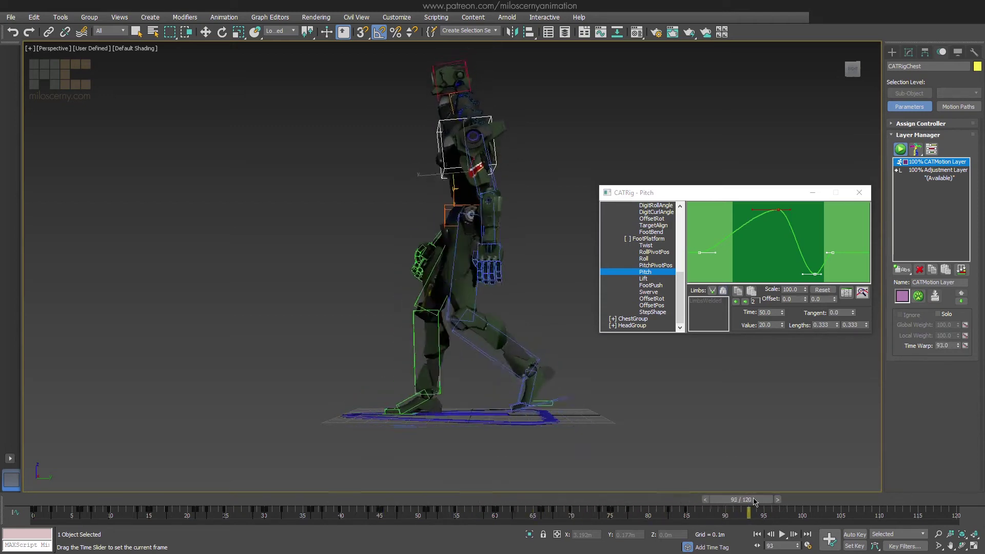
left_click_drag(816, 500, 941, 514)
left_click(782, 534)
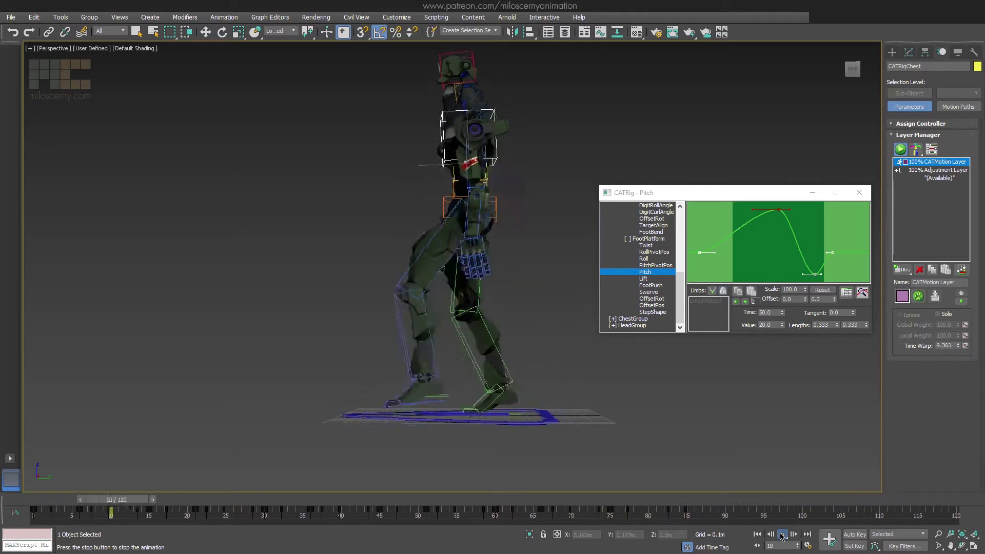
Step: Scale the foot platform's Lift curve to 50 percent and play back the walk
left_click(645, 279)
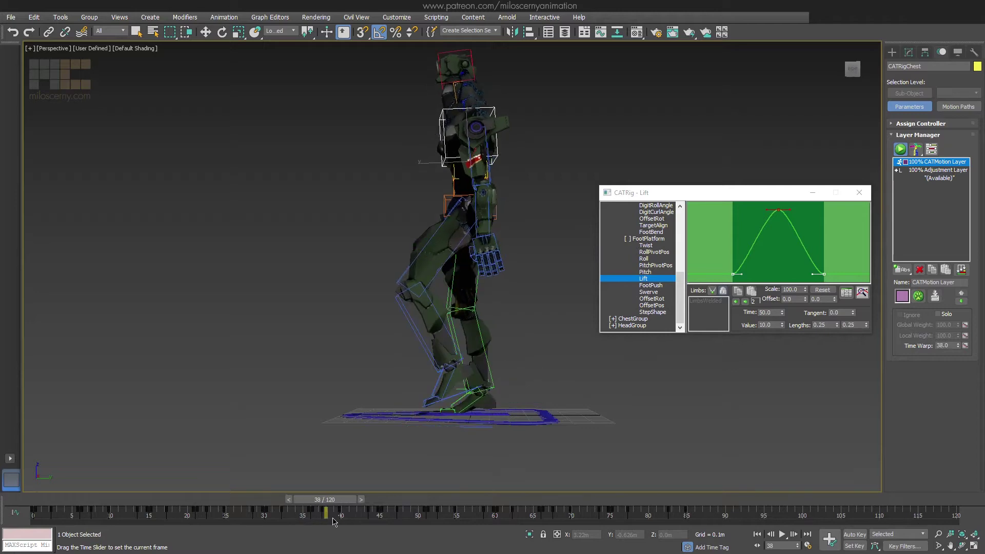
left_click_drag(798, 289, 760, 295)
type("50")
left_click(783, 534)
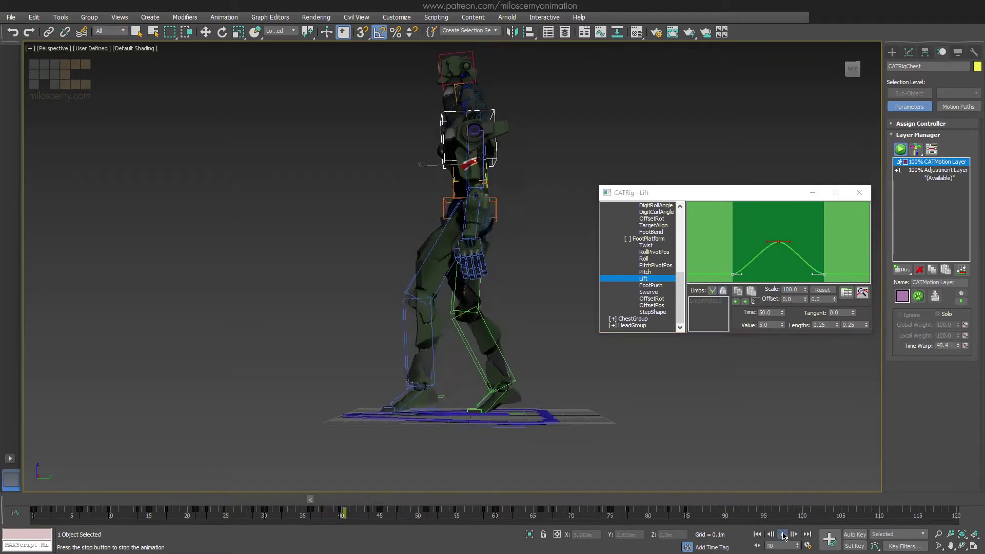
left_click(784, 535)
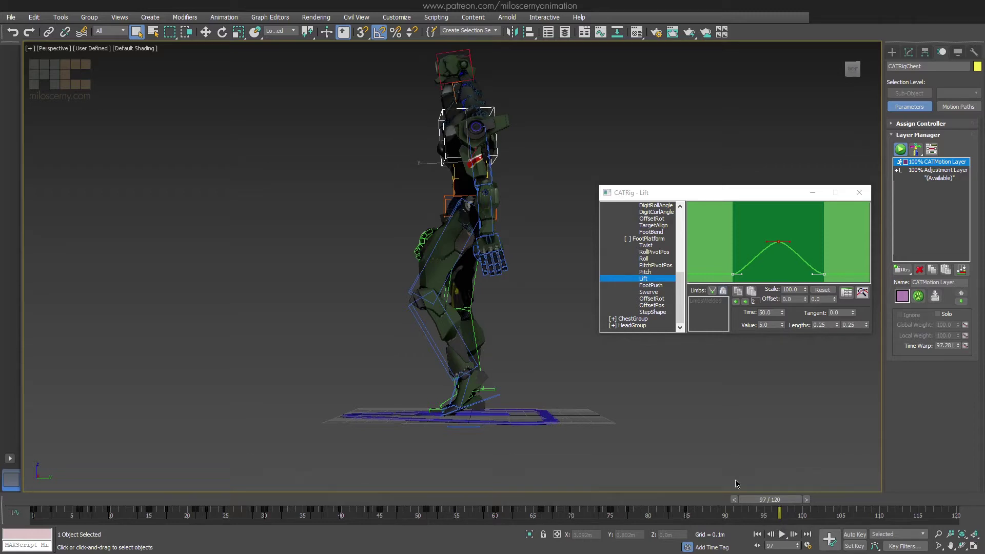
Step: Set the foot platform's position offset to -5 in Y and review the walk in playback from the side and front
left_click(652, 306)
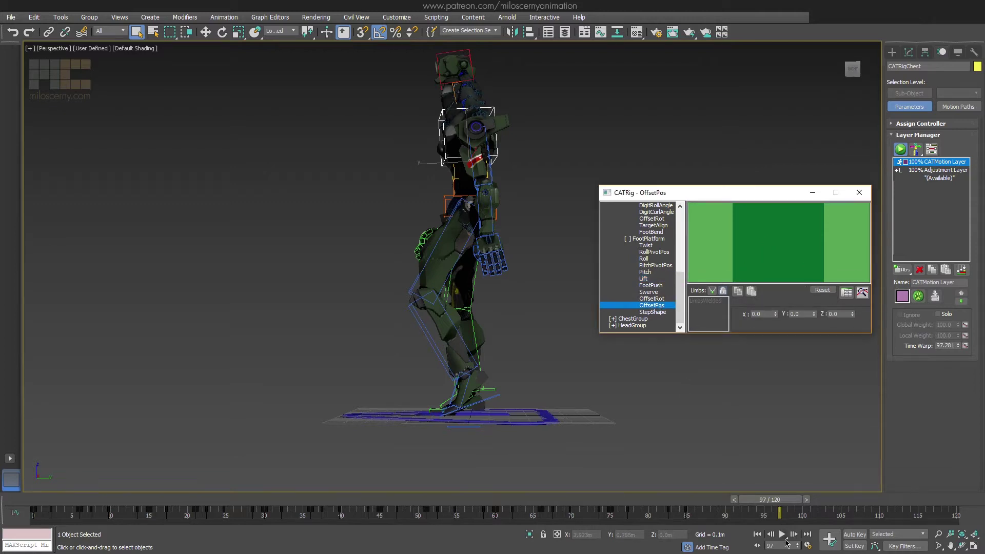
mouse_move(780, 503)
left_mouse_down()
mouse_move(665, 497)
mouse_move(787, 507)
left_mouse_up()
double_click(808, 314)
type("-5")
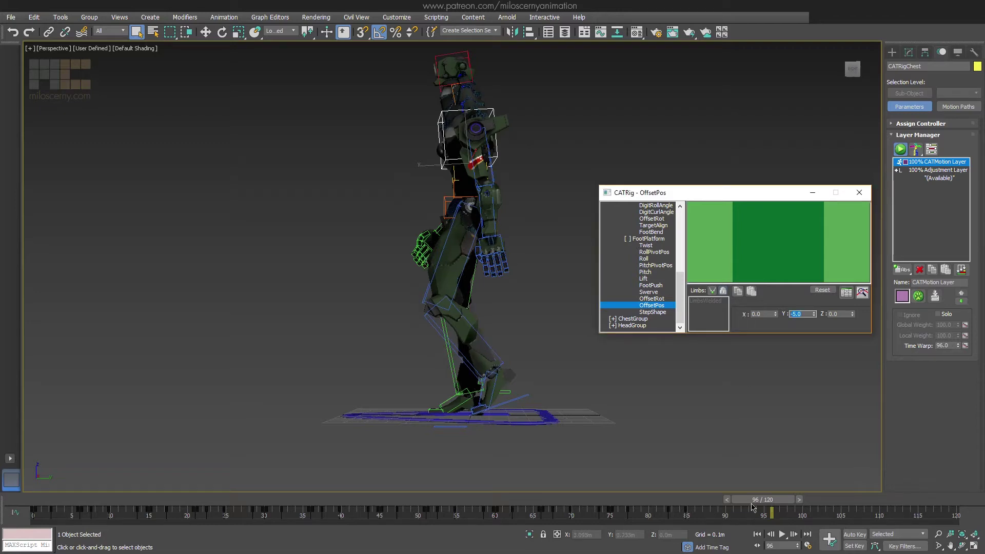
left_click_drag(753, 507, 974, 536)
left_click(781, 535)
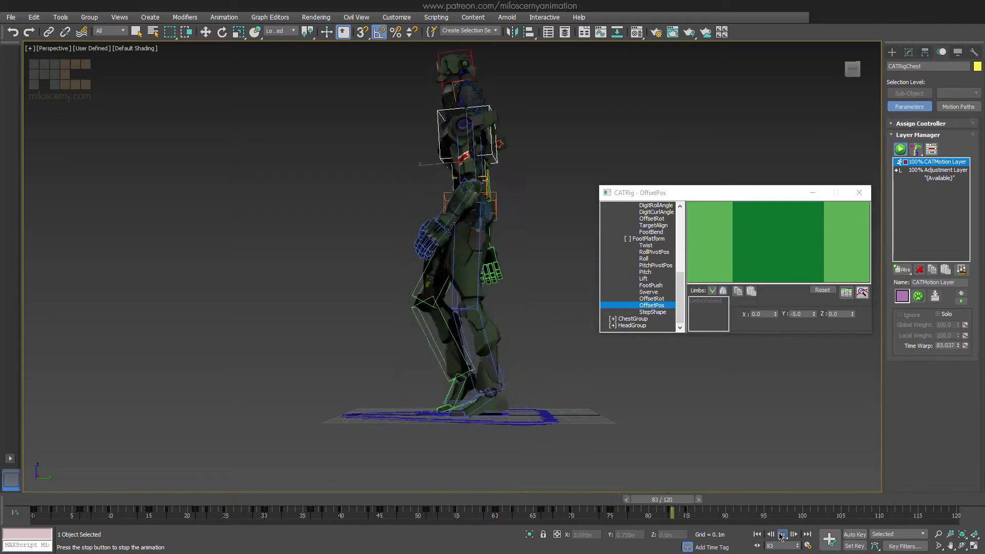
middle_click_drag(496, 254, 563, 303)
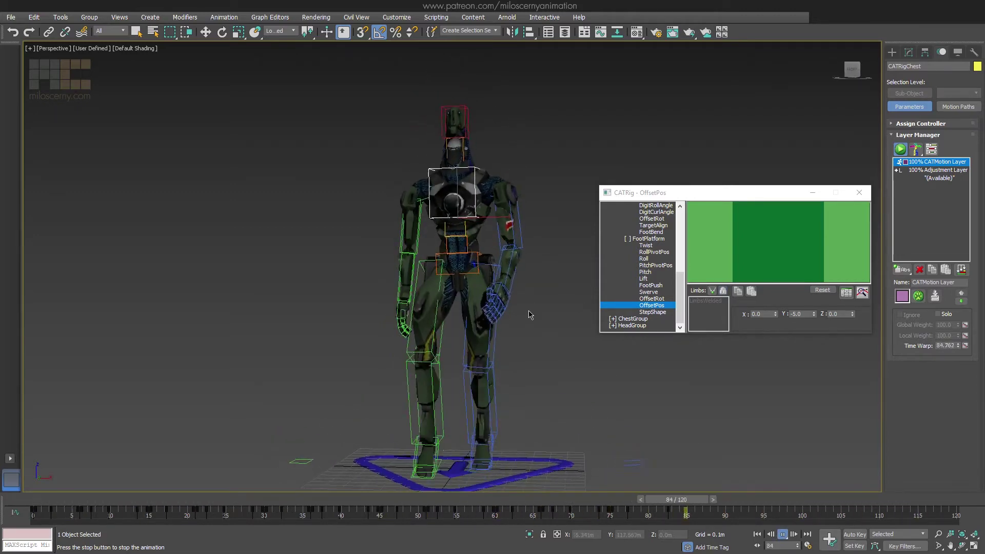
scroll(537, 311, "down", 3)
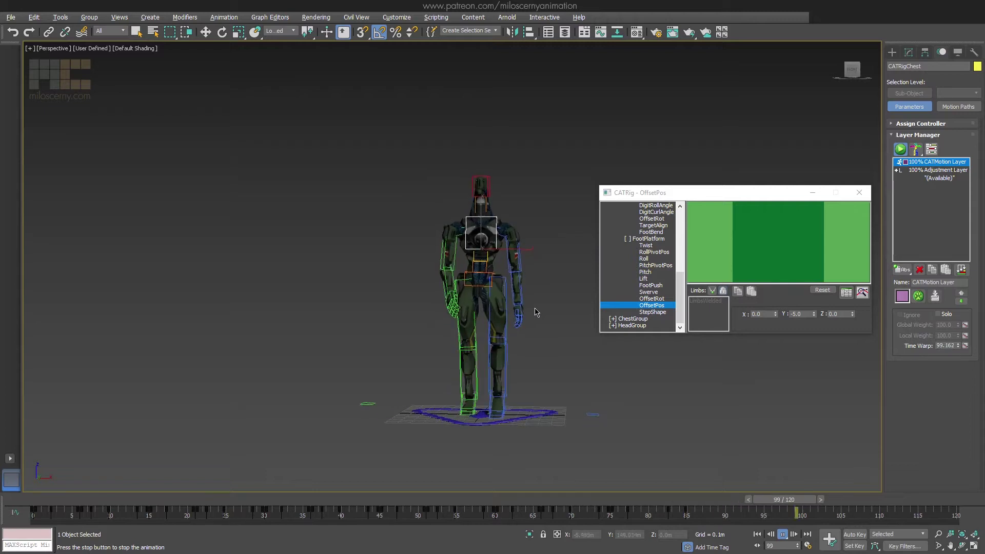
Step: Expand the chest group and offset the chest's Pitch curve by 1.5 while viewing the walk from the side
double_click(638, 319)
scroll(639, 319, "down", 2)
double_click(637, 313)
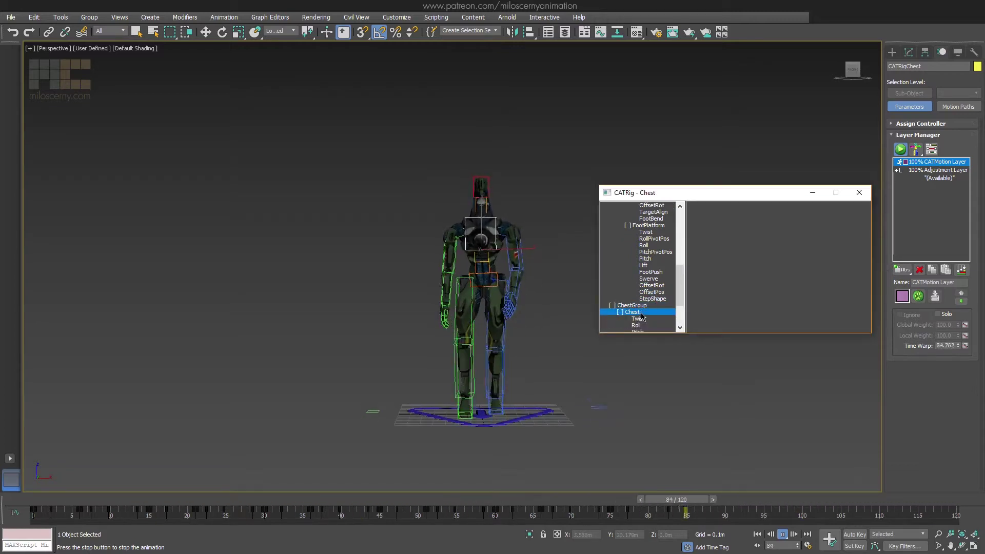
scroll(653, 290, "down", 3)
scroll(655, 293, "down", 1)
left_click(638, 265)
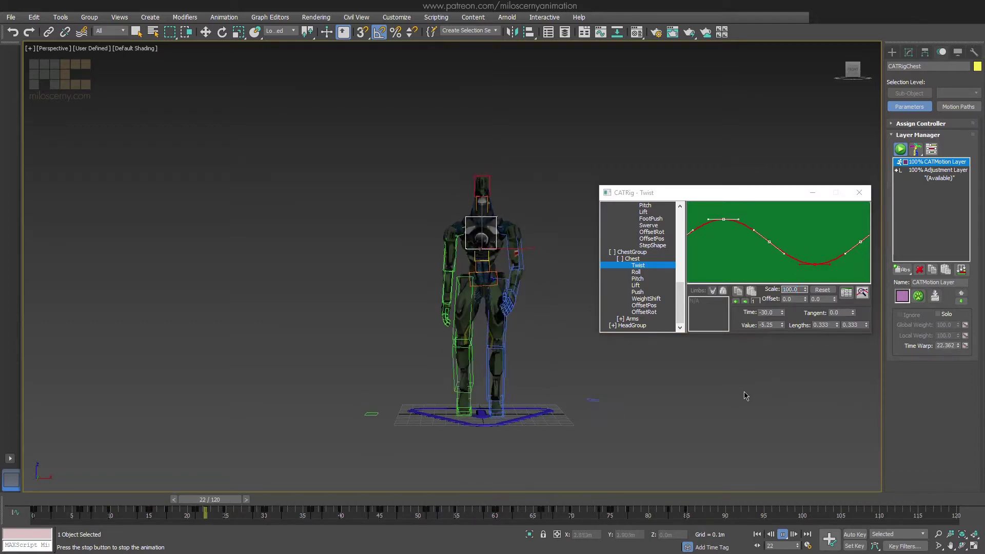
middle_click_drag(744, 398, 658, 398, "alt")
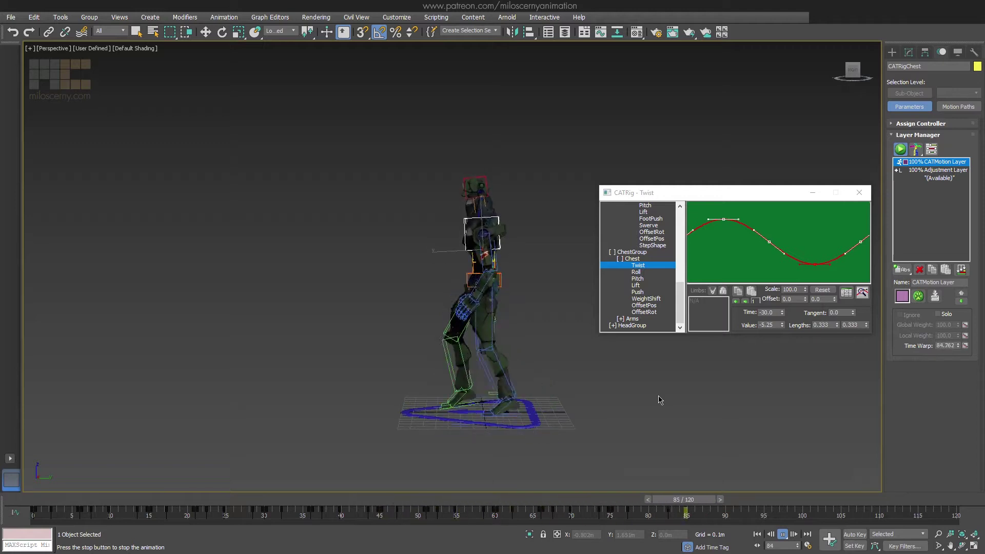
left_click(637, 279)
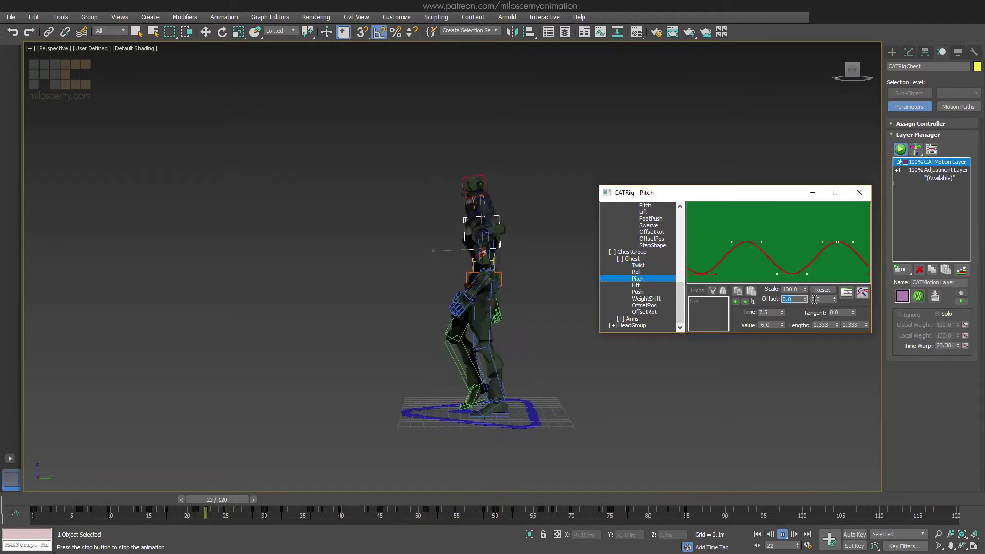
type("1.5")
key("Return")
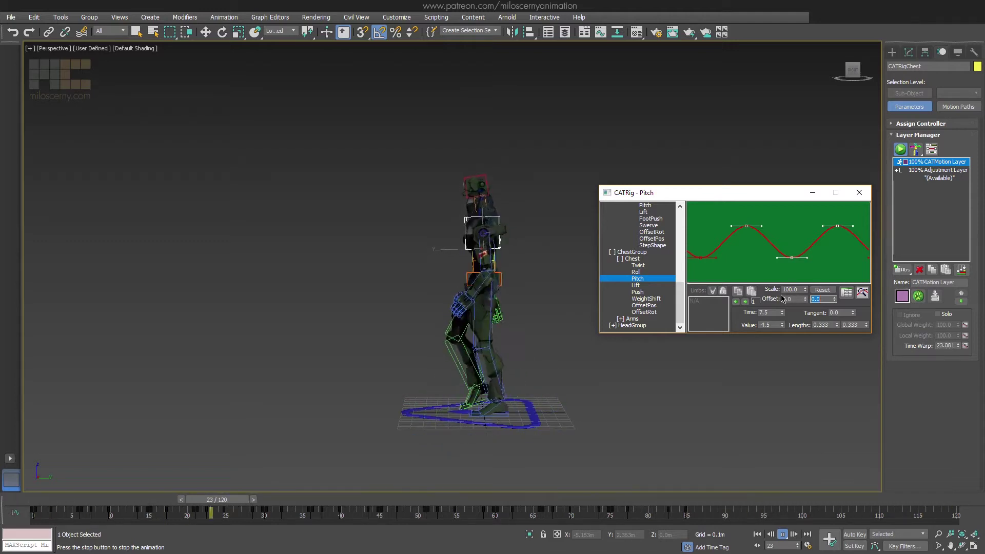
Step: Stop playback and scrub through the walk cycle from several angles to examine the chest and arm motion
left_click(494, 502)
left_click_drag(584, 500, 229, 500)
middle_click_drag(267, 488, 393, 444, "alt")
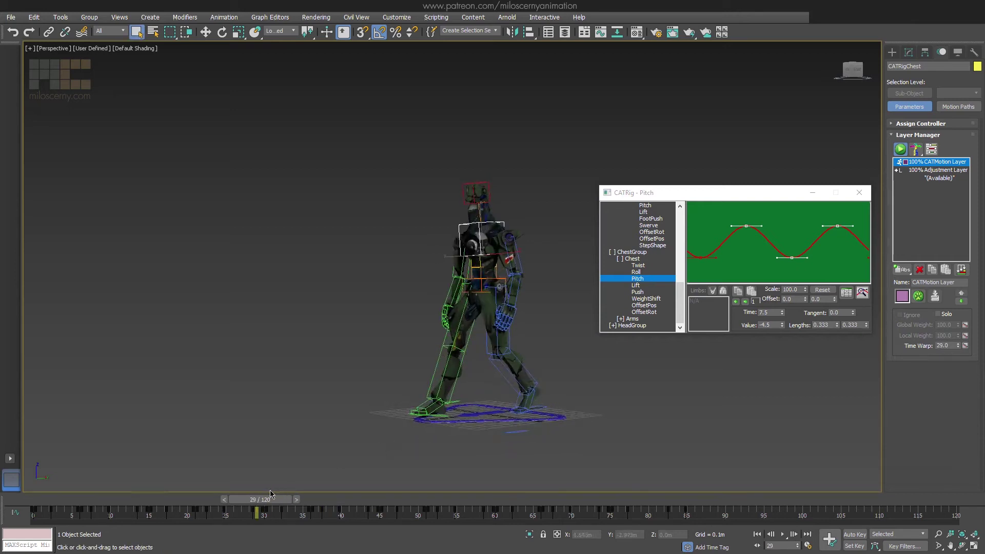
left_click_drag(273, 504, 383, 514)
middle_click_drag(438, 460, 524, 410, "alt")
left_click_drag(374, 507, 793, 517)
mouse_move(571, 389)
middle_mouse_down("alt")
mouse_move(648, 398)
mouse_move(607, 449)
mouse_move(564, 388)
middle_mouse_up("alt")
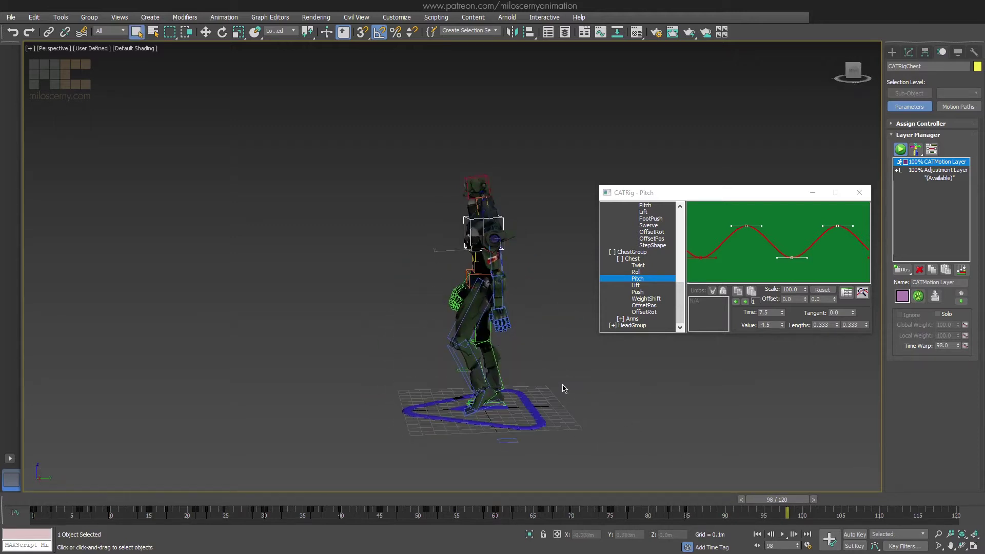
Step: Select both upper arms on the adjustment layer and shift their keys 10 frames forward on the timeline
left_click(921, 173)
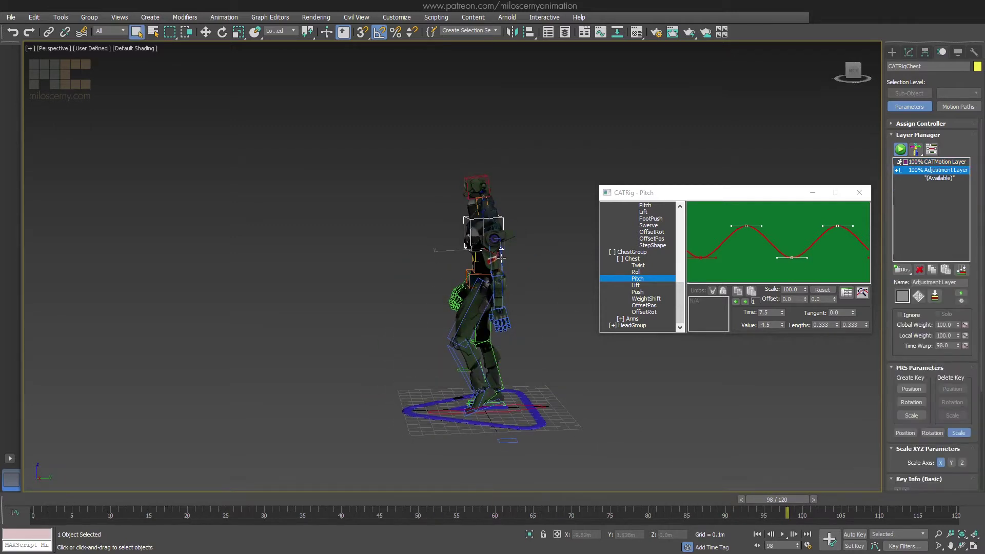
left_click(502, 258)
middle_click_drag(436, 285, 494, 271, "alt")
left_click(430, 261, "ctrl")
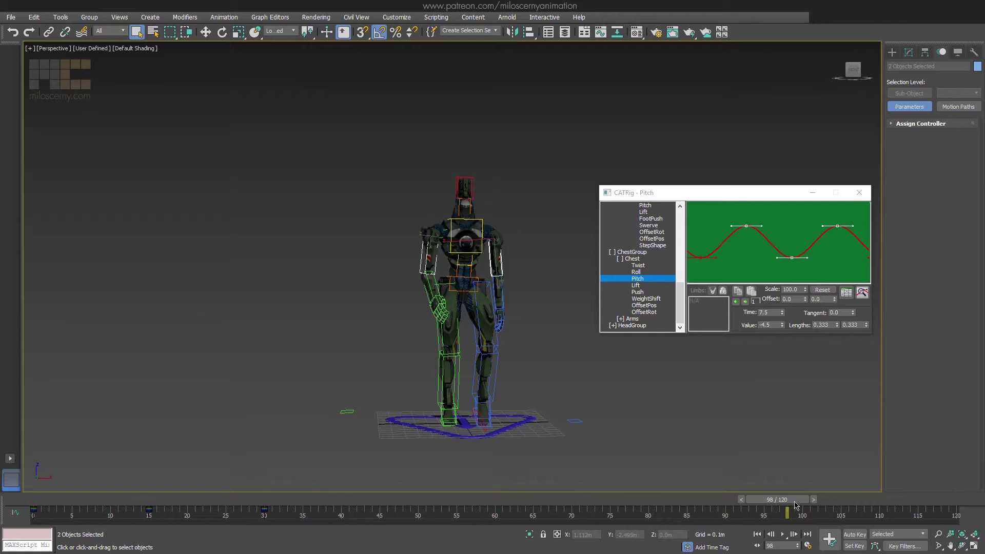
left_click_drag(794, 503, 314, 503)
middle_click_drag(442, 410, 385, 405, "alt")
left_click_drag(314, 503, 15, 507)
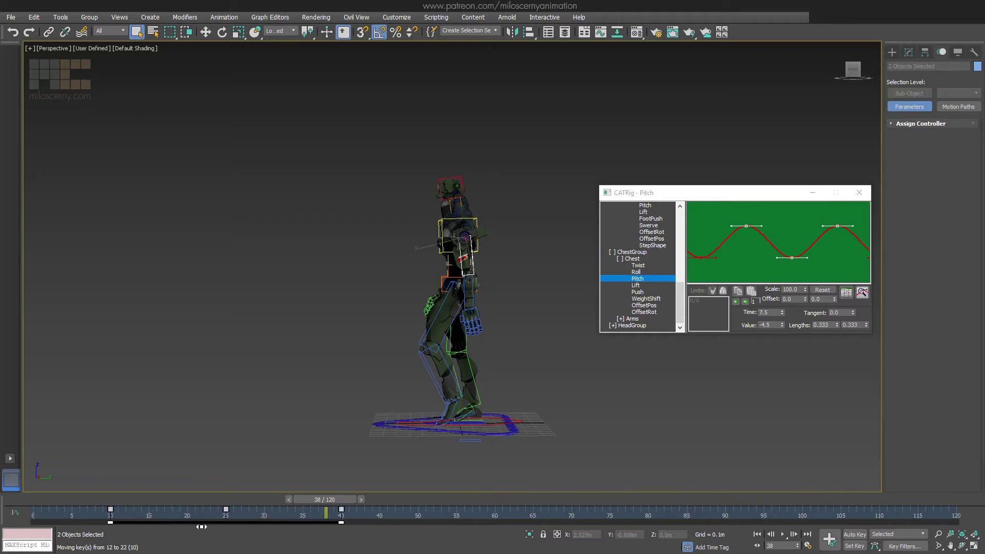
left_click_drag(202, 527, 203, 527)
left_click_drag(316, 504, 333, 530)
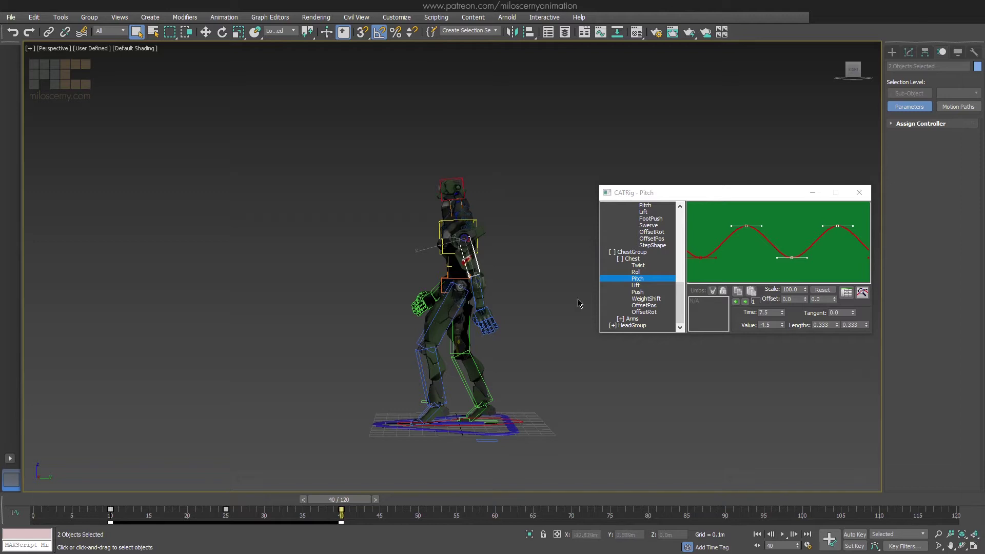
Step: Expand the chest's arms and set the first key of their Bend curve to time 15 and value 0
double_click(634, 318)
left_click_drag(680, 296, 680, 315)
left_click(638, 259)
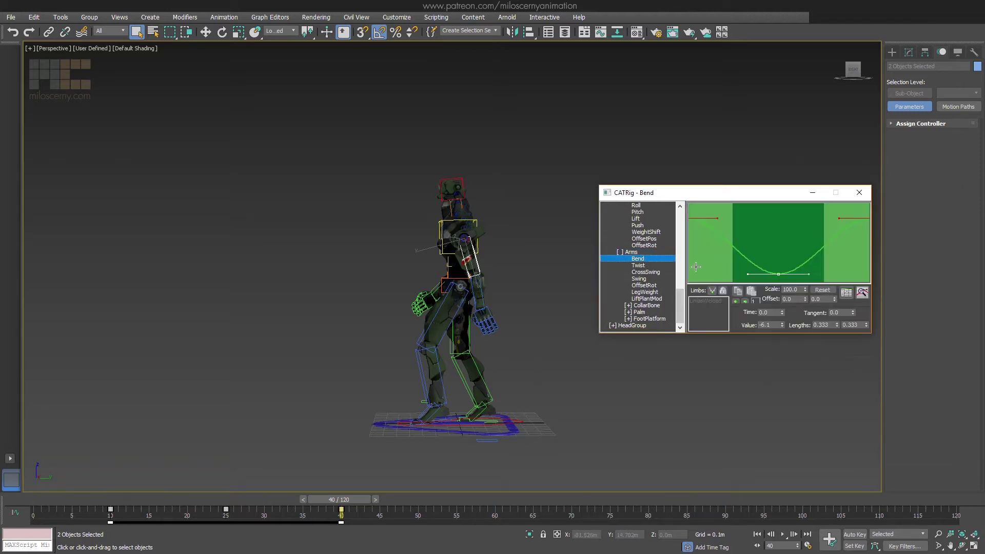
key("Return")
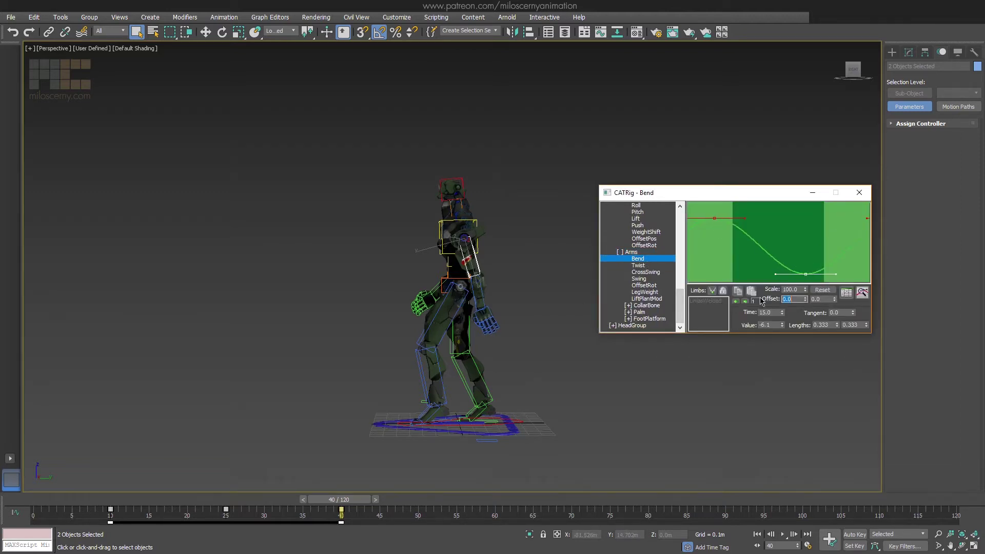
left_click_drag(363, 500, 595, 527)
left_click_drag(681, 528, 775, 528)
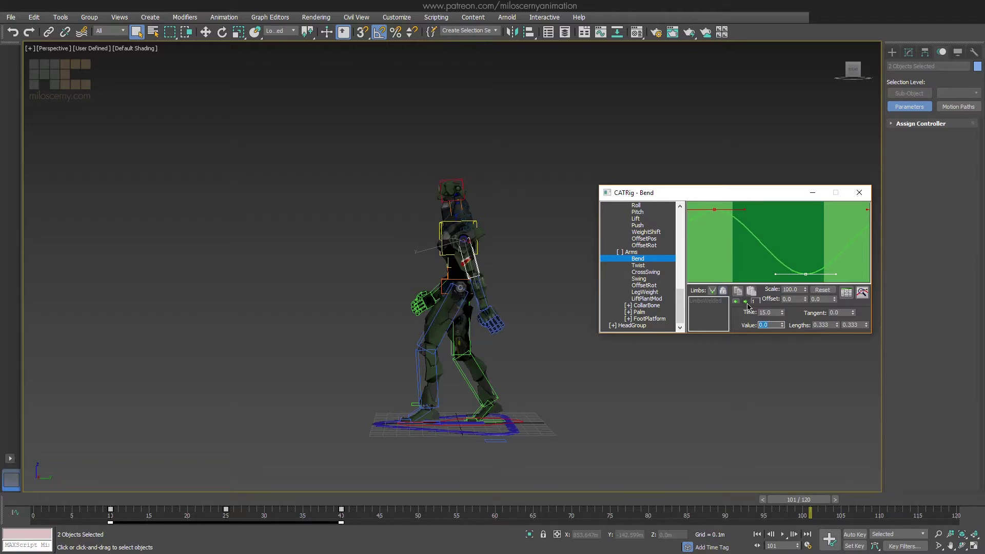
Step: Set the second key of the arms' Bend curve to time 65 and value -50, and play back the walk
left_click_drag(800, 494, 775, 505)
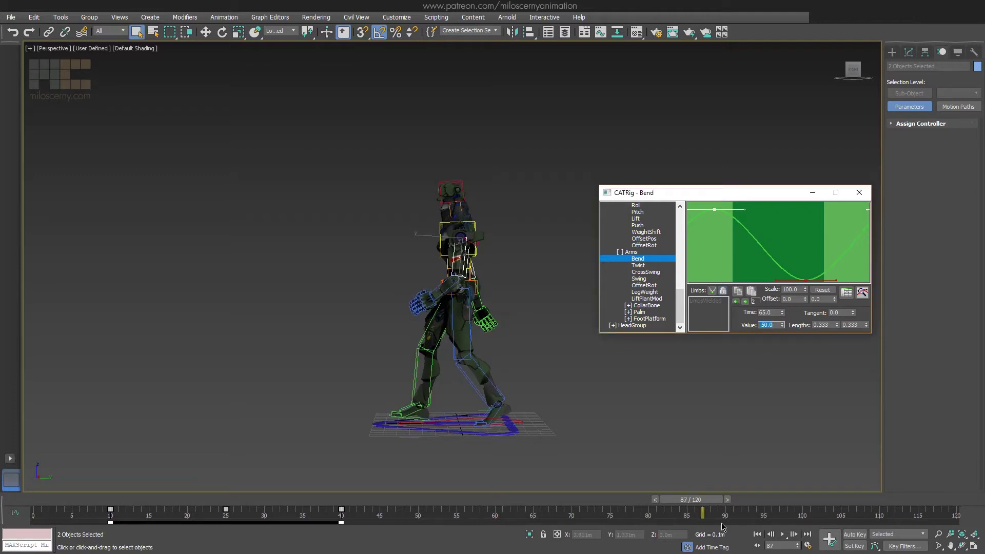
left_click(784, 535)
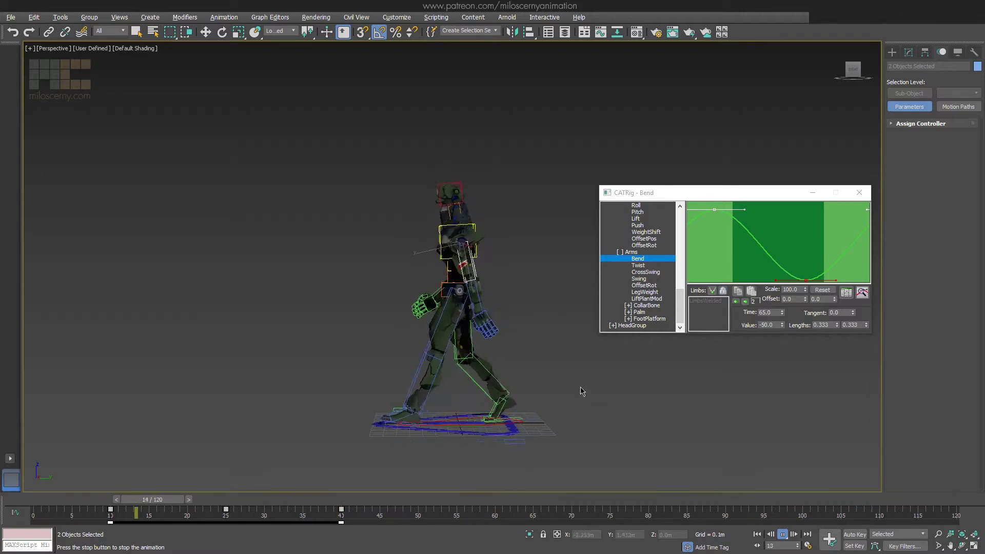
middle_click_drag(581, 388, 695, 393, "alt")
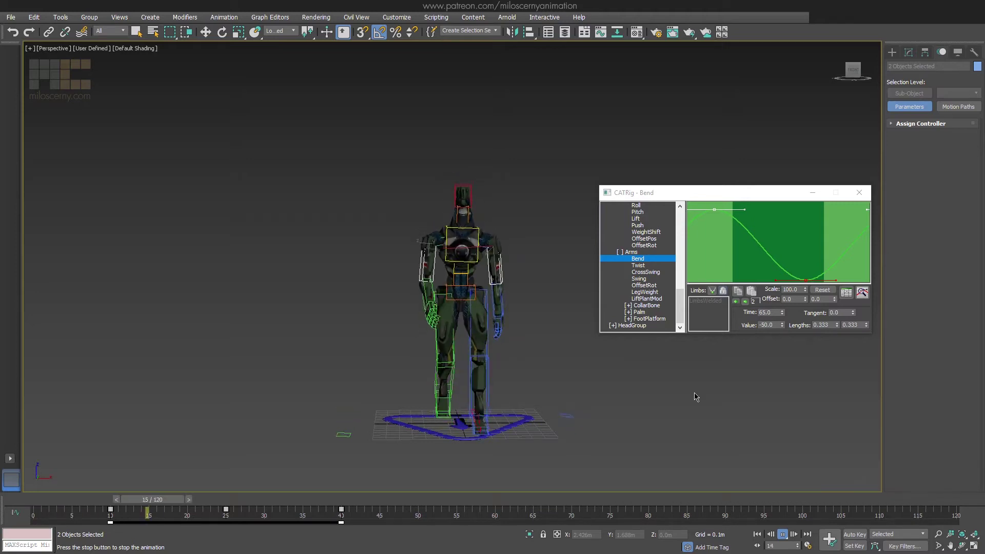
left_click(477, 504)
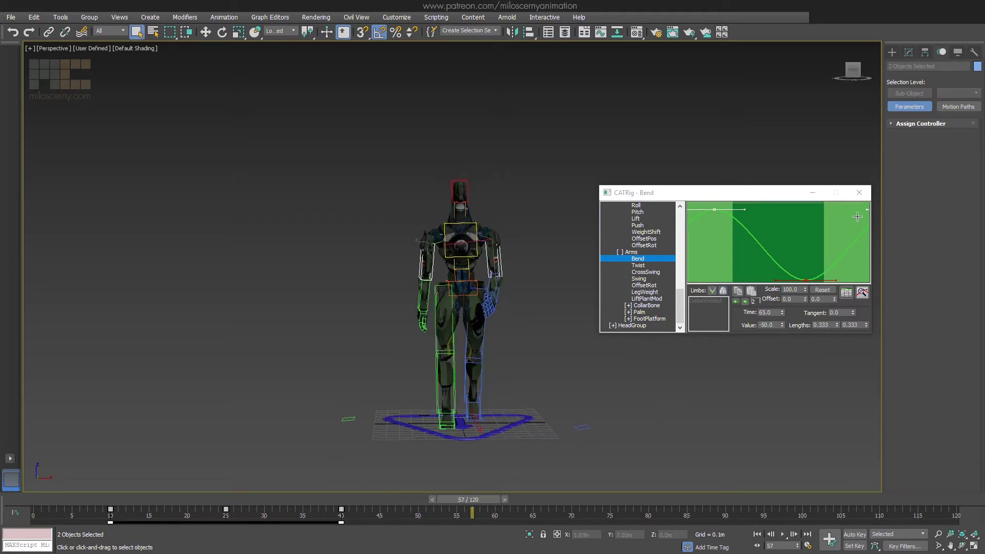
Step: Close the CATMotion editor, then name the arm adjustment layer "arms" and add another named "fingers"
left_click(859, 193)
left_click(500, 262)
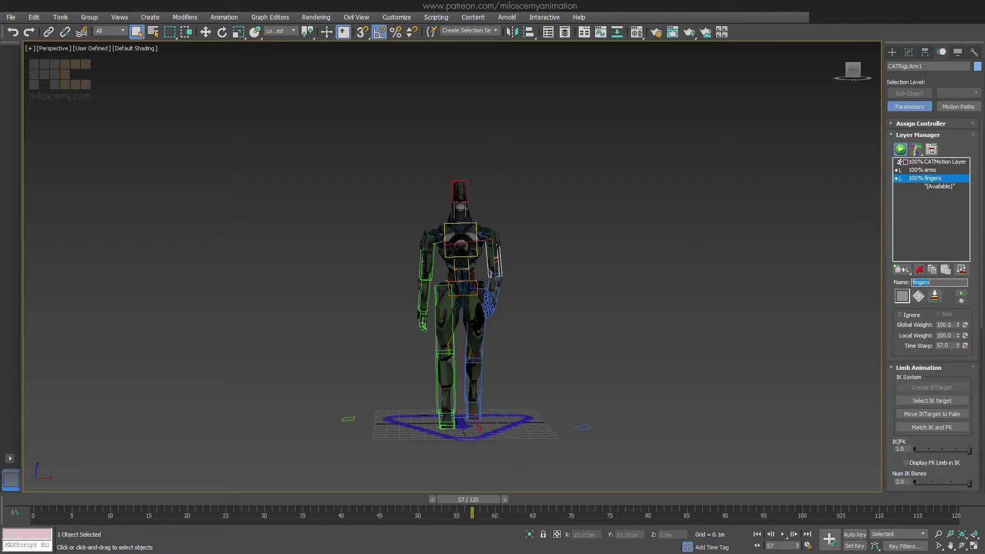
Step: At frame 0, rotate the two outer segments of the left thumb on the fingers layer
left_click_drag(482, 501, 54, 500)
scroll(503, 306, "up", 5)
middle_click_drag(503, 306, 587, 298)
middle_click_drag(587, 297, 591, 319, "alt")
left_click(591, 317)
left_click(584, 311)
scroll(589, 311, "up", 3)
key("e")
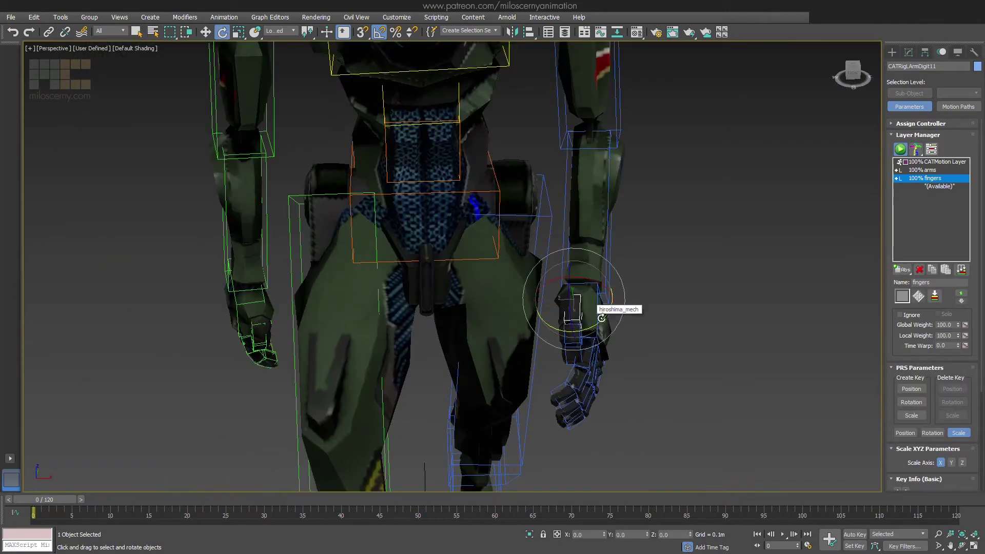
middle_click_drag(617, 320, 584, 339, "alt")
double_click(580, 309)
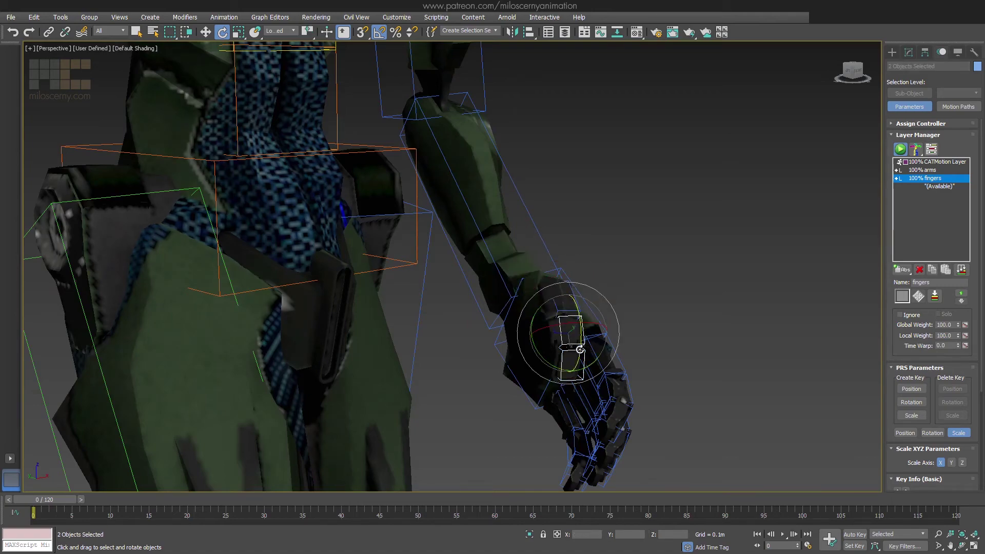
left_click_drag(579, 350, 585, 327)
Step: Rotate the base segment of the left thumb to adjust the thumb's pose
middle_click_drag(734, 328, 523, 285, "alt")
middle_click_drag(524, 285, 755, 279)
middle_click_drag(755, 278, 778, 306, "alt")
left_click(790, 296)
key("e")
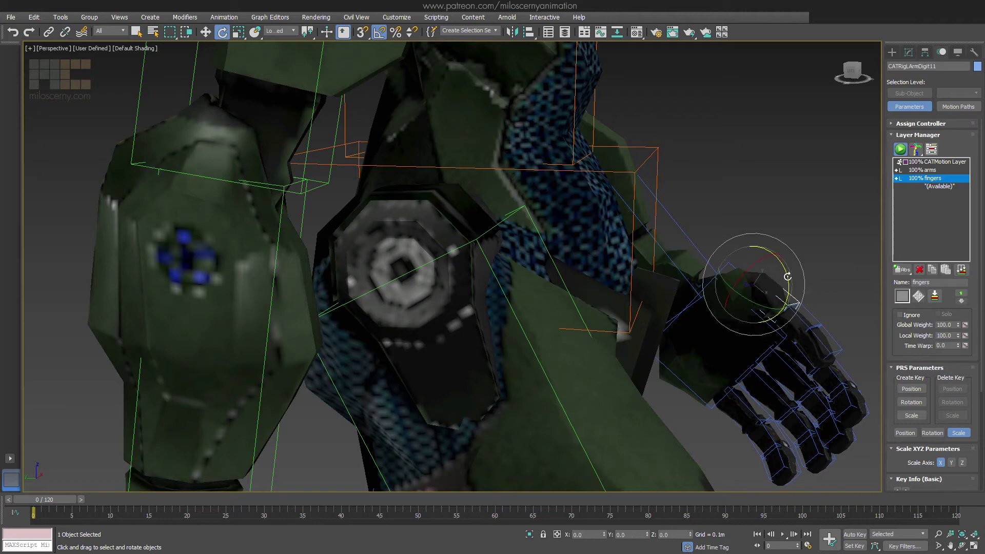
left_click_drag(788, 281, 789, 286)
Step: Rotate the two outer segments of the right thumb 45 degrees around their local Z axis
scroll(744, 280, "down", 3)
middle_click_drag(694, 270, 559, 275, "alt")
middle_click_drag(570, 275, 759, 170)
scroll(622, 248, "up", 3)
middle_click_drag(622, 249, 601, 300)
scroll(611, 224, "up", 2)
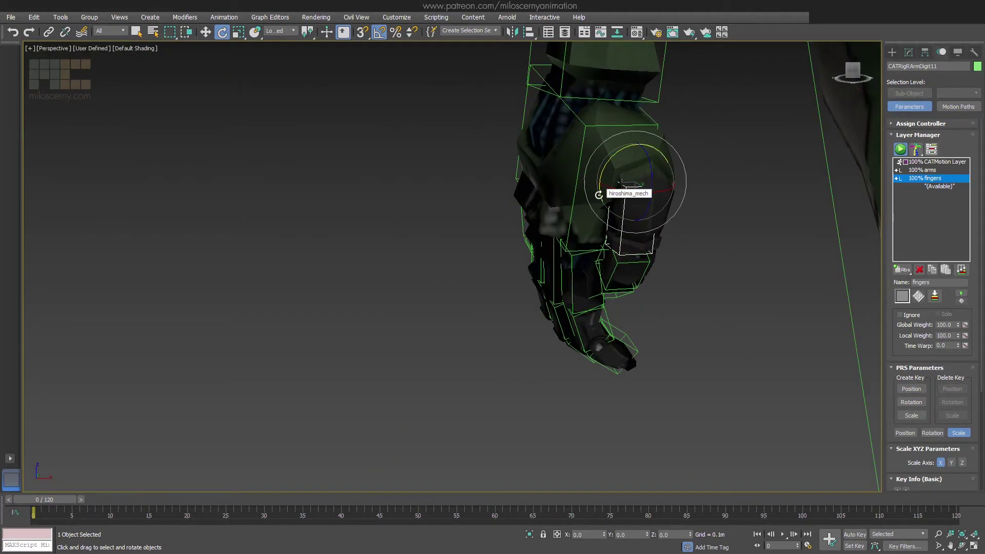
double_click(640, 246)
left_click_drag(666, 258, 658, 238)
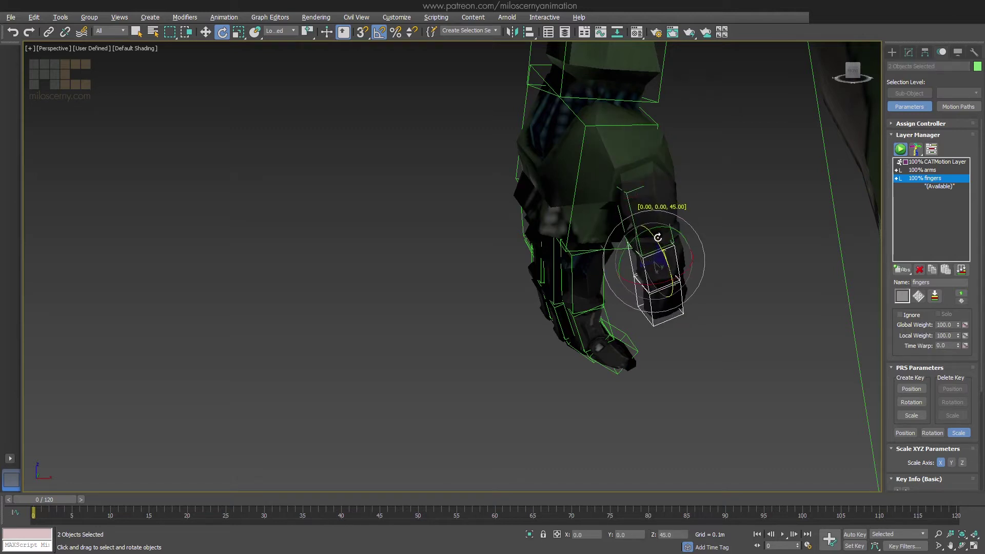
Step: Rotate the base segment of the right thumb to adjust the thumb's pose
left_click(627, 195)
left_click(627, 196)
middle_click_drag(631, 196, 706, 192, "alt")
left_click_drag(679, 167, 680, 172)
Step: Select all segments of the right hand's four fingers and rotate them -15 degrees around local Z
middle_click_drag(693, 220, 622, 238, "alt")
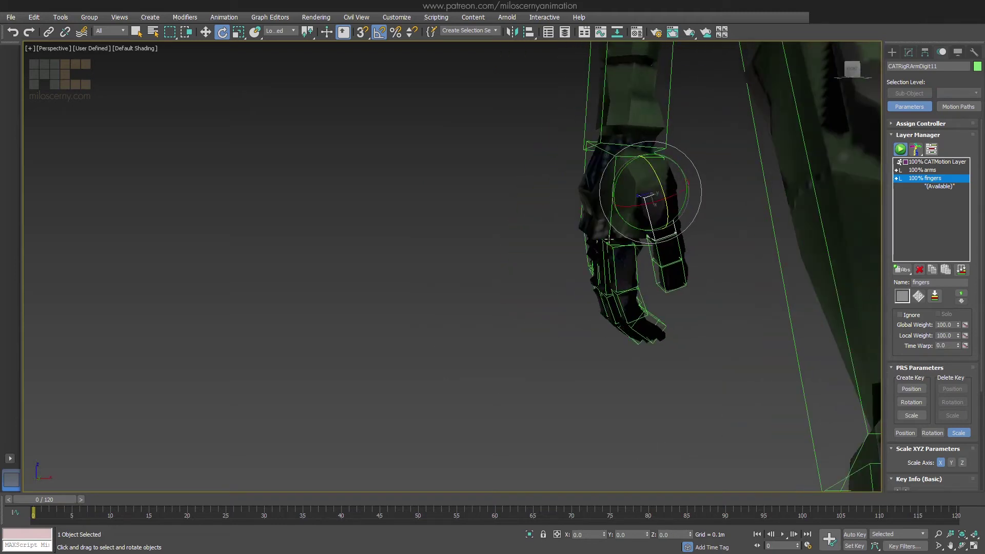
double_click(609, 239)
left_click_drag(590, 251, 574, 245)
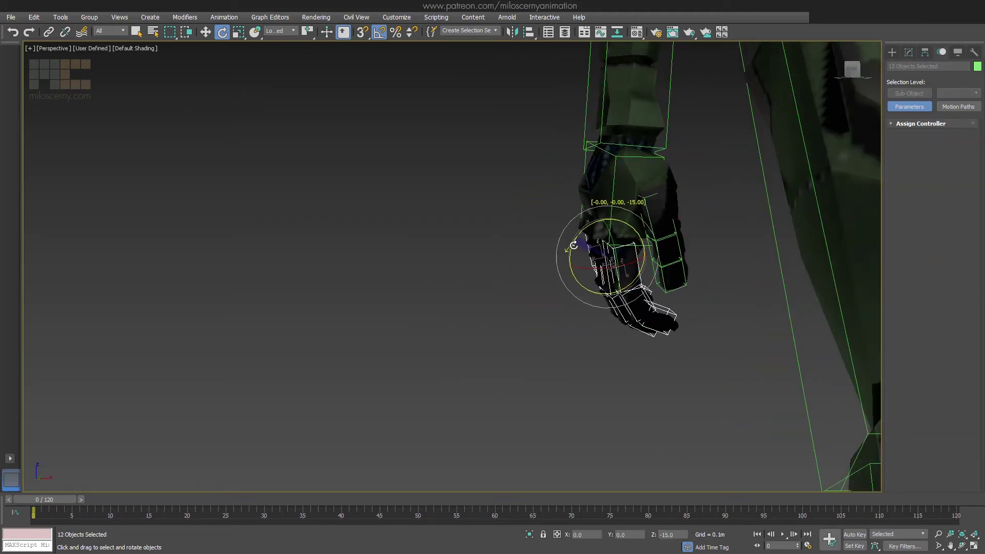
Step: Select all segments of the left hand's four fingers, rotate them to curl the hand, and clear the selection
scroll(605, 246, "down", 3)
middle_click_drag(682, 244, 620, 253)
scroll(549, 201, "down", 2)
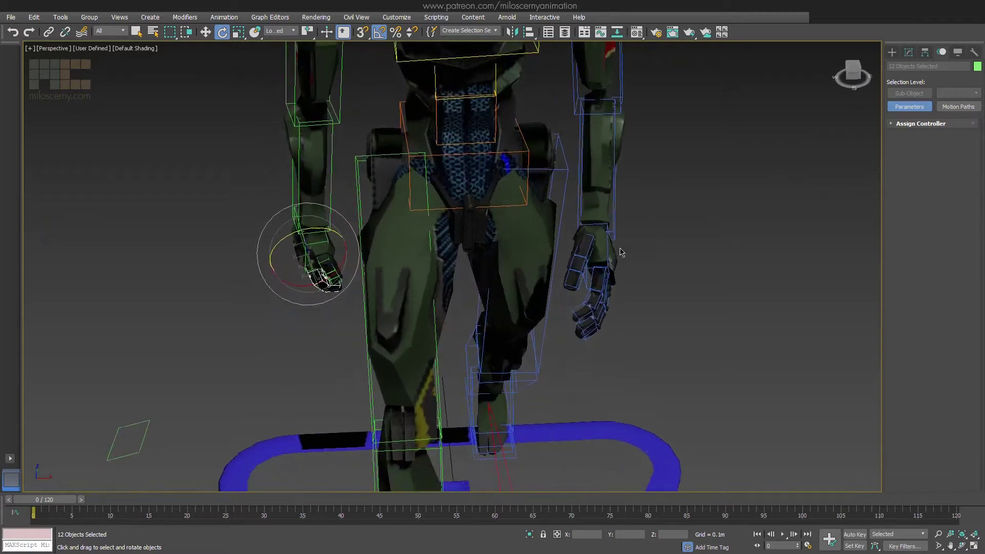
scroll(608, 246, "up", 3)
double_click(599, 231)
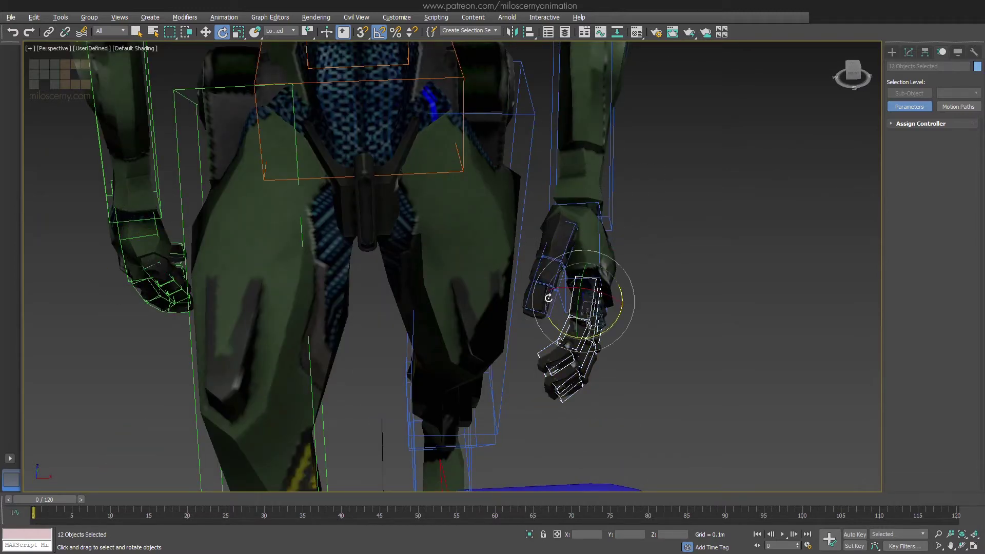
mouse_move(616, 325)
left_mouse_down()
mouse_move(616, 341)
mouse_move(606, 341)
left_mouse_up()
left_click(685, 320)
Step: Play back the walk with the whole robot in view to check the hand poses
scroll(663, 290, "down", 5)
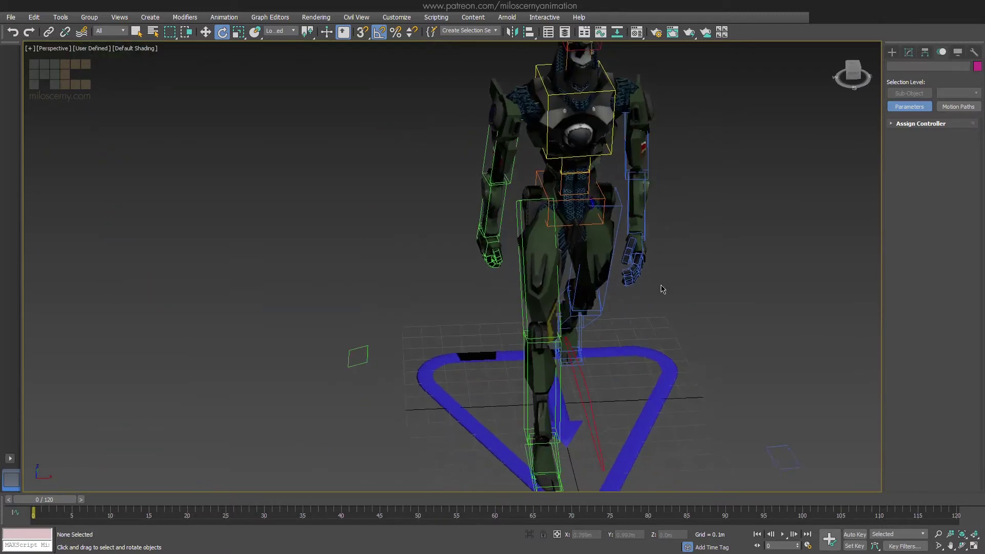
scroll(662, 289, "down", 4)
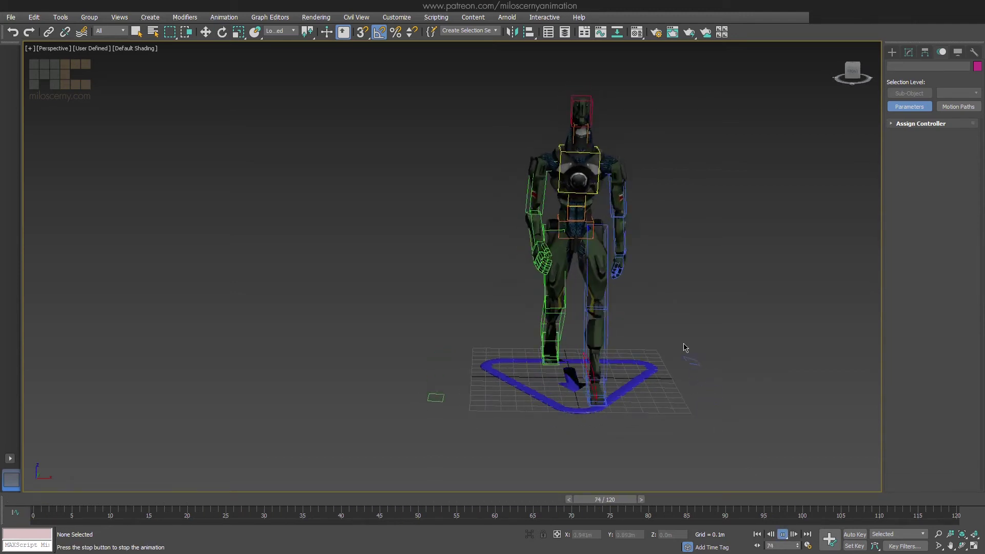
key("Escape")
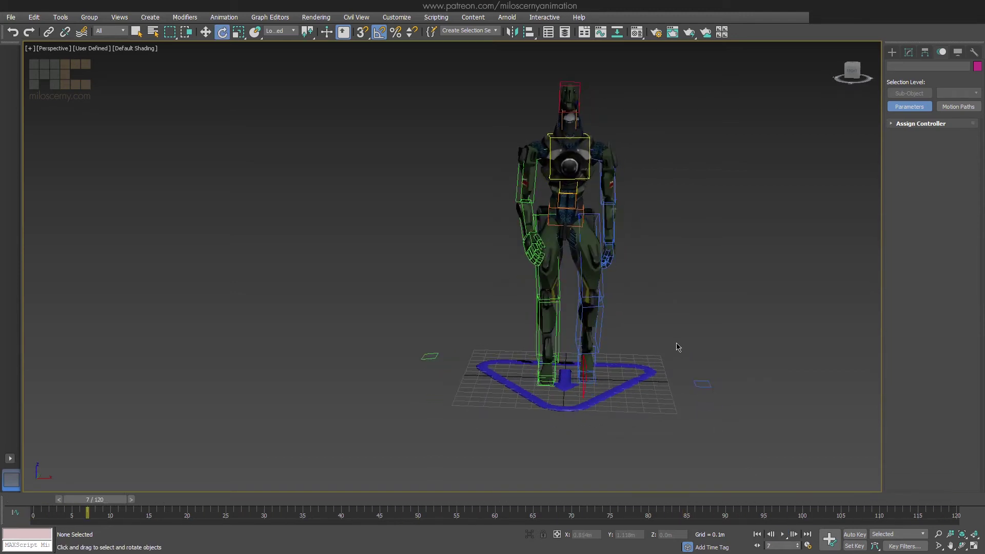
Step: Select the left foot platform, add an adjustment layer named "legs", and turn on Auto Key
key("q")
middle_click_drag(675, 343, 618, 340, "alt")
middle_click_drag(618, 340, 544, 339)
scroll(545, 340, "up", 3)
left_click(541, 325)
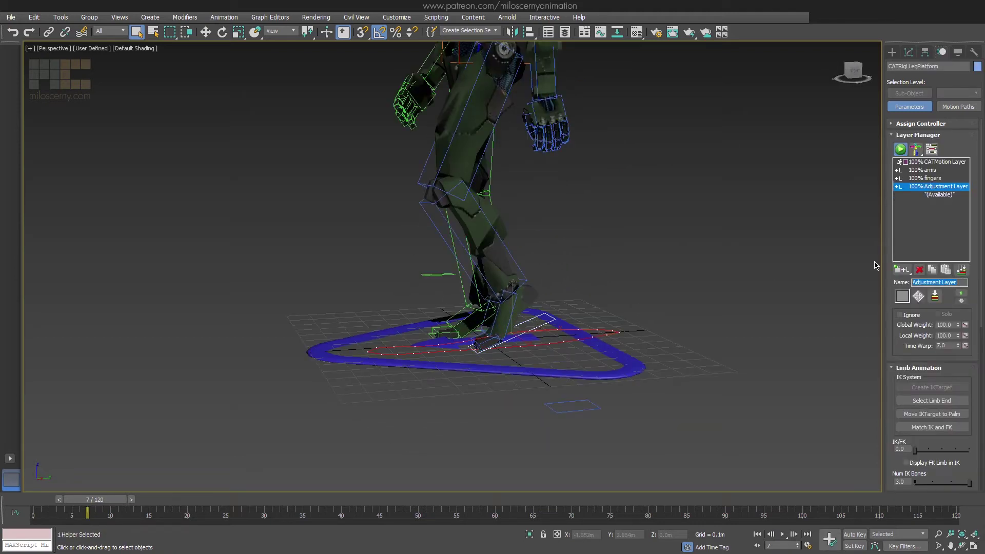
left_click(855, 535)
Step: Key the left foot platform at frames 0 and 30, and check in its object properties that Motion Path is enabled
middle_click_drag(580, 333, 529, 320, "alt")
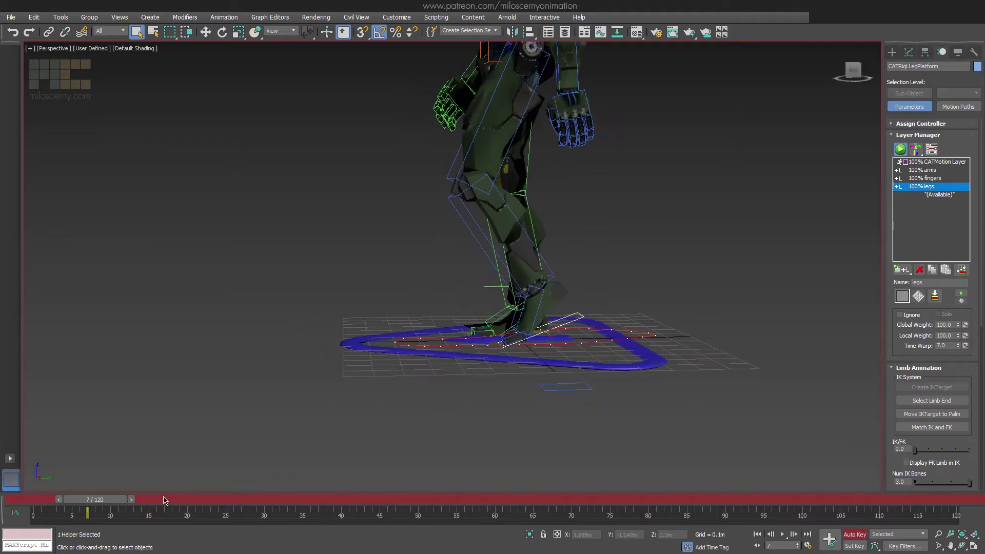
mouse_move(123, 501)
left_mouse_down()
mouse_move(72, 501)
mouse_move(282, 512)
mouse_move(141, 505)
left_mouse_up()
right_click(379, 335)
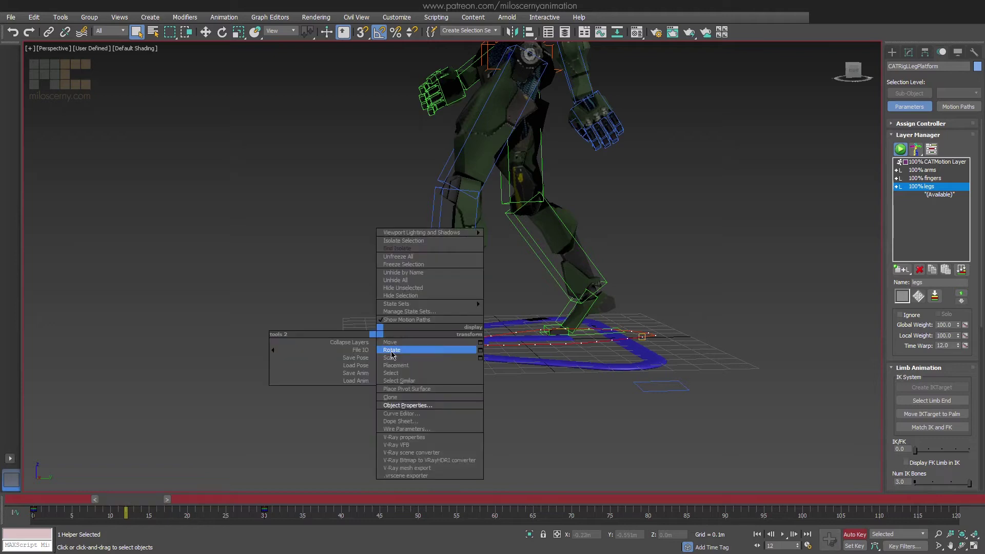
left_click(386, 405)
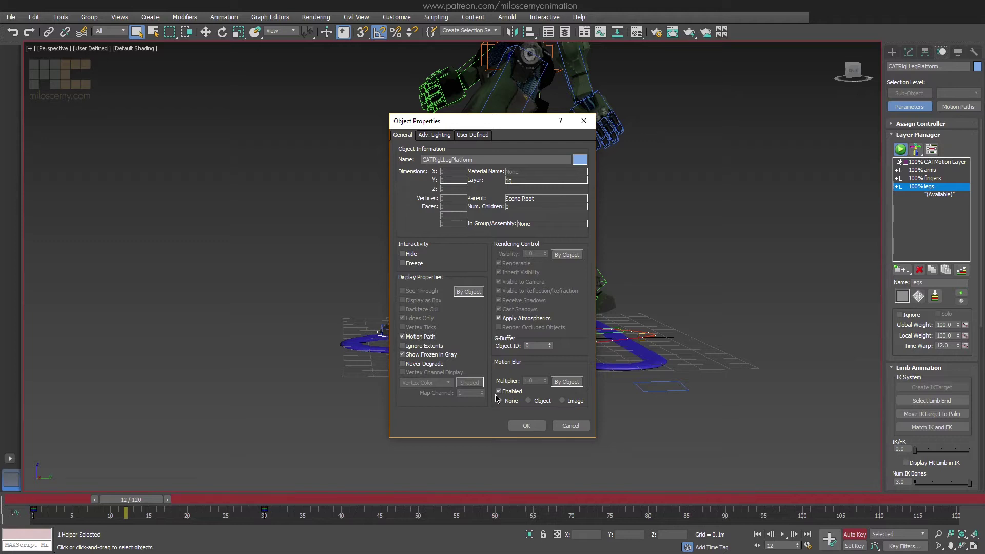
left_click(529, 426)
Step: Key the left foot platform at frames 12 and 16, around the moment the foot lands
middle_click_drag(519, 397, 401, 438, "alt")
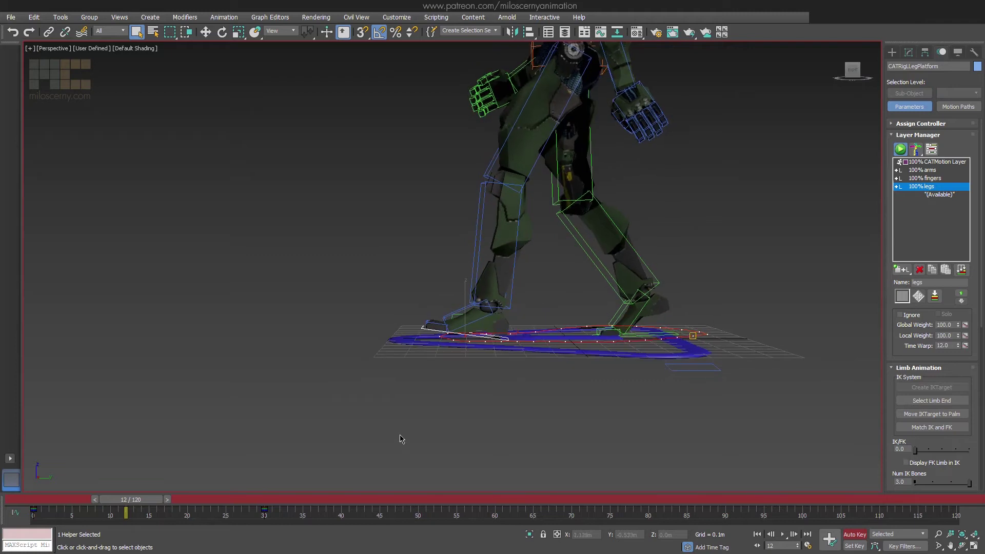
scroll(503, 393, "up", 3)
left_click_drag(138, 506, 157, 509)
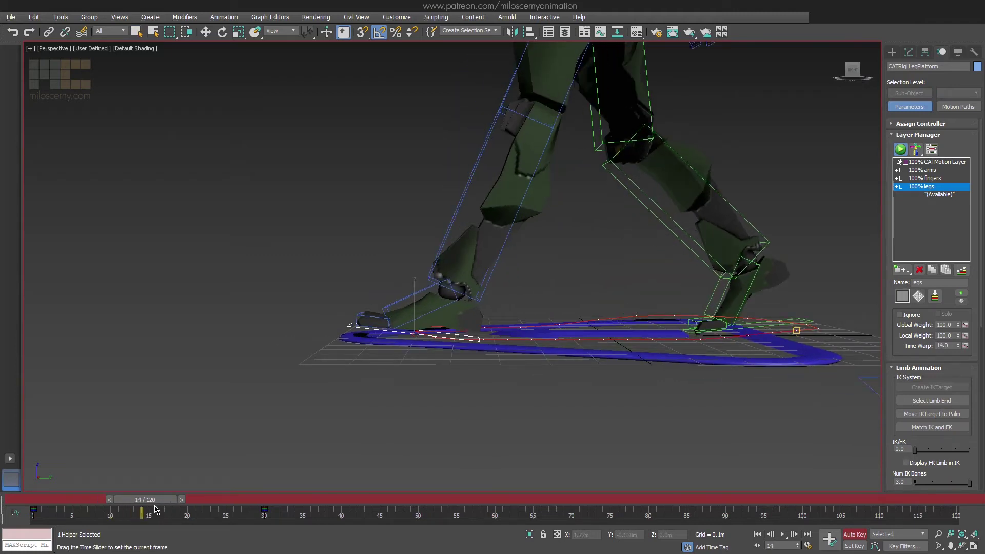
middle_click_drag(529, 286, 534, 351)
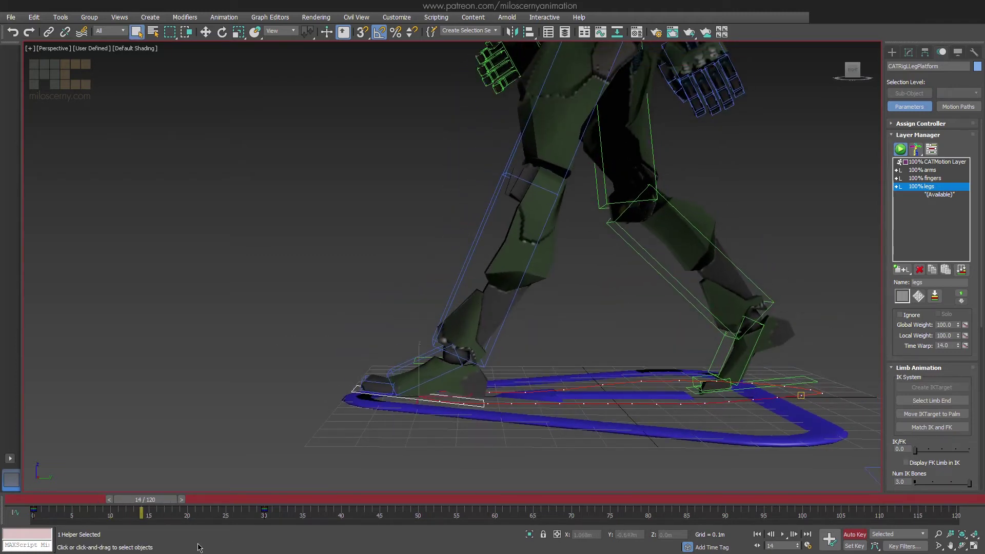
left_click_drag(162, 506, 182, 504)
middle_click_drag(492, 396, 509, 376)
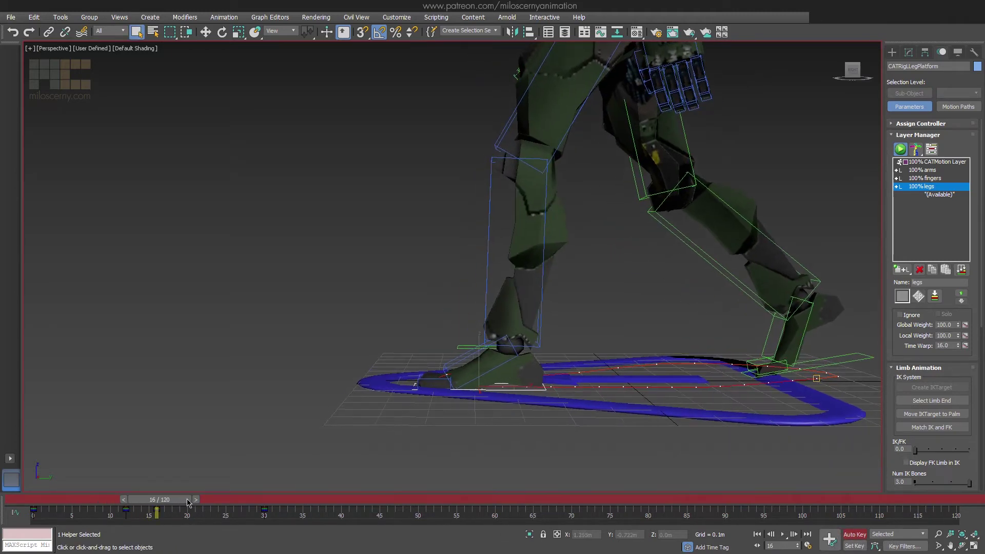
Step: At frame 14, move the left foot platform back along Y to about -0.45 m
left_click_drag(188, 501, 172, 501)
key("w")
key("F3")
scroll(462, 400, "up", 2)
middle_click_drag(459, 403, 405, 427, "alt")
scroll(600, 327, "up", 5)
left_click_drag(406, 427, 424, 430)
scroll(424, 430, "down", 4)
mouse_move(552, 346)
middle_mouse_down()
mouse_move(649, 306)
mouse_move(609, 323)
middle_mouse_up()
key("F3")
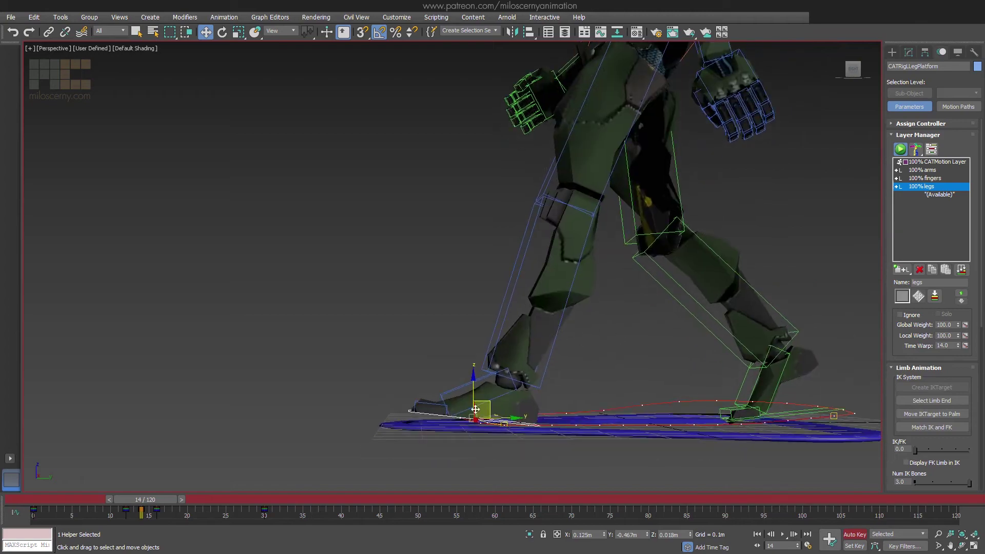
left_click_drag(508, 418, 516, 418)
key("F3")
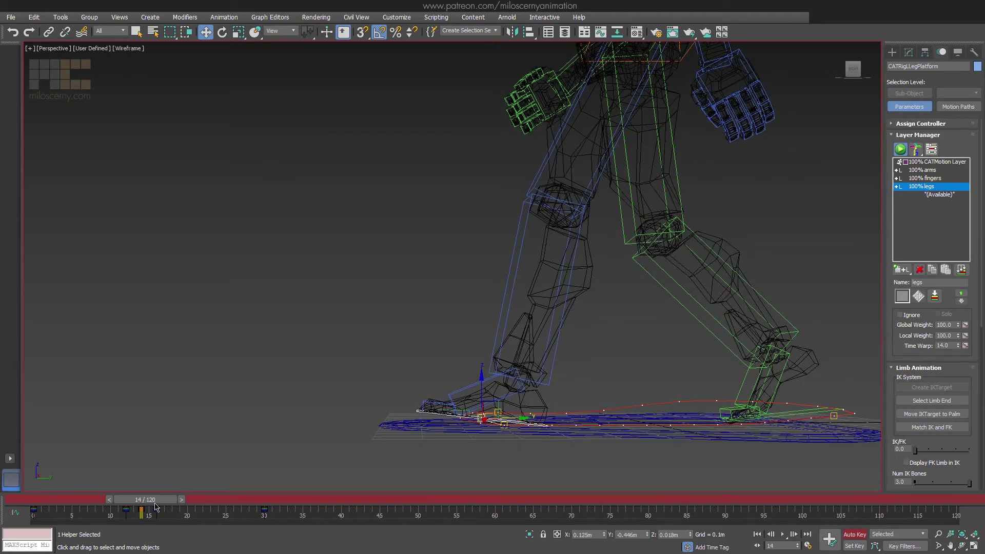
Step: Set the out-of-range type of the left foot platform's position, rotation and scale curves in the legs layer to Loop
mouse_move(154, 505)
left_mouse_down()
mouse_move(399, 509)
mouse_move(283, 513)
left_mouse_up()
key("F3")
mouse_move(636, 348)
middle_mouse_down()
mouse_move(563, 358)
mouse_move(574, 359)
middle_mouse_up()
left_click(272, 20)
left_click(287, 29)
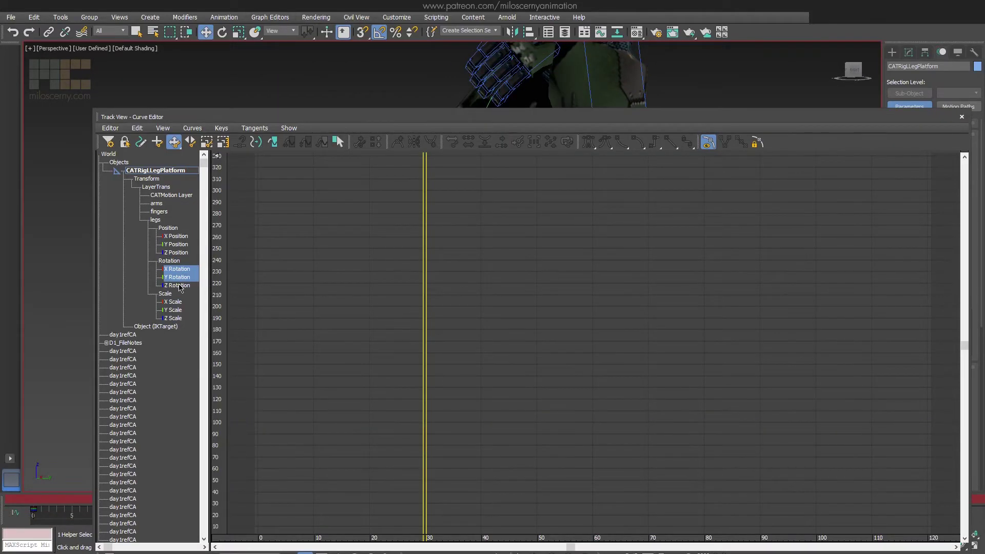
left_click(137, 128)
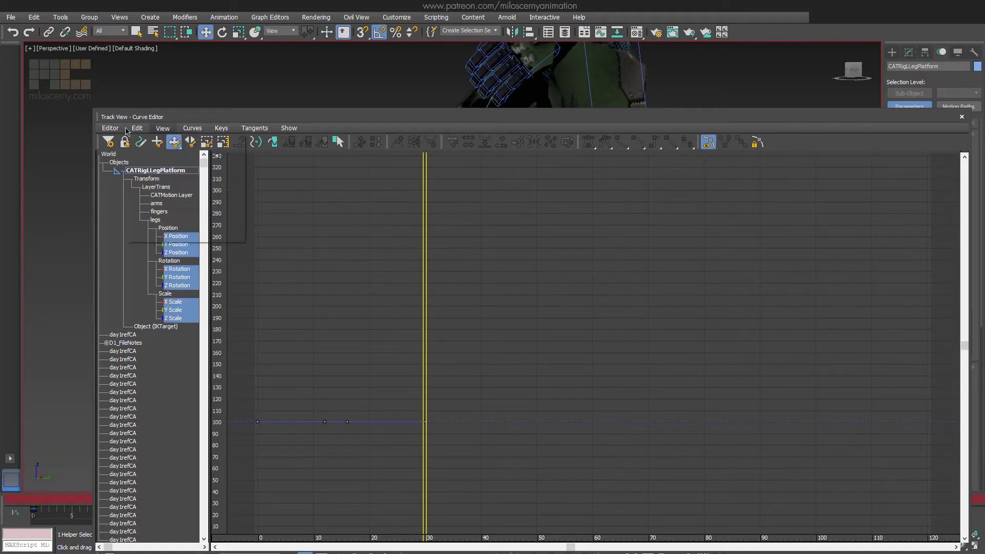
mouse_move(159, 194)
left_click(292, 285)
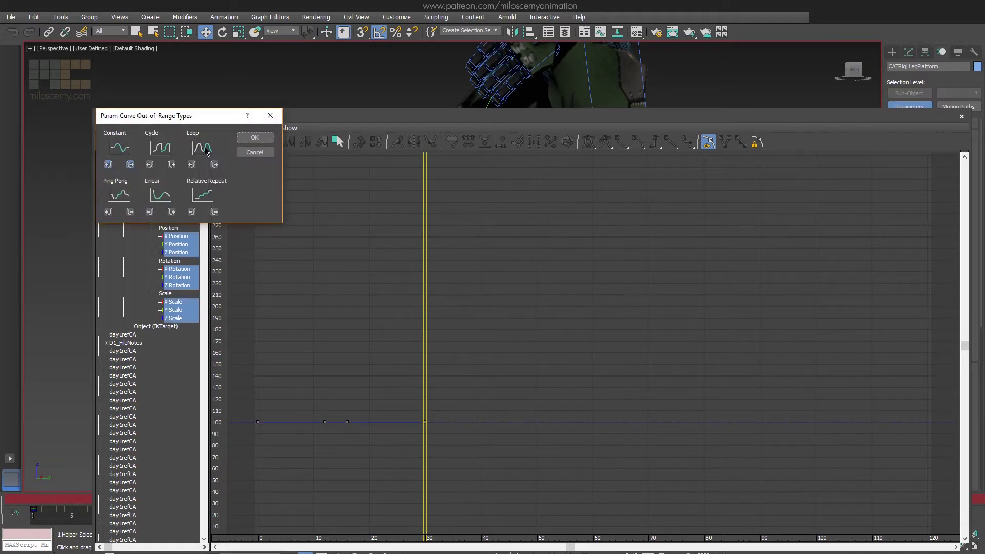
left_click(255, 139)
left_click(962, 117)
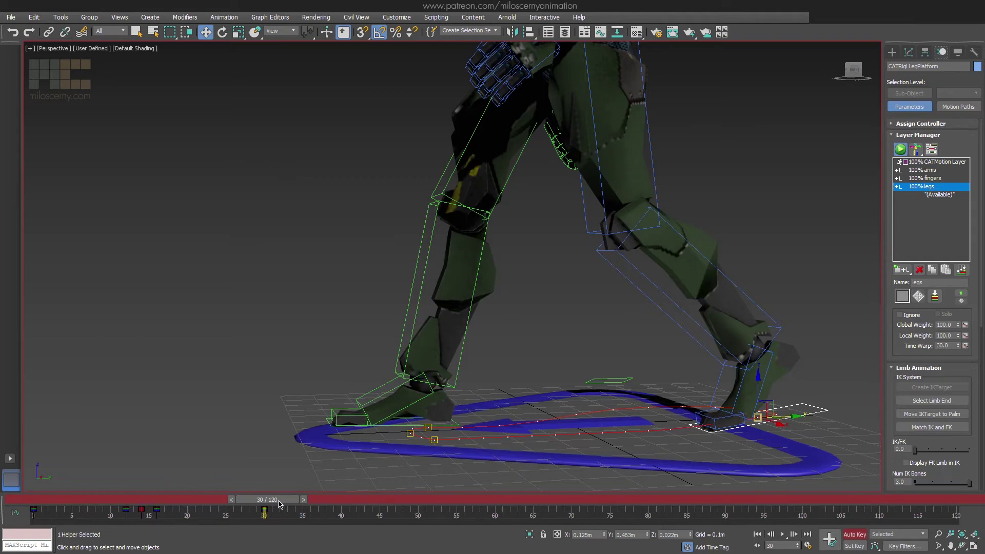
Step: Check the left foot's movement through the walk, and turn off Motion Path for the left foot platform
left_click_drag(280, 504, 596, 431)
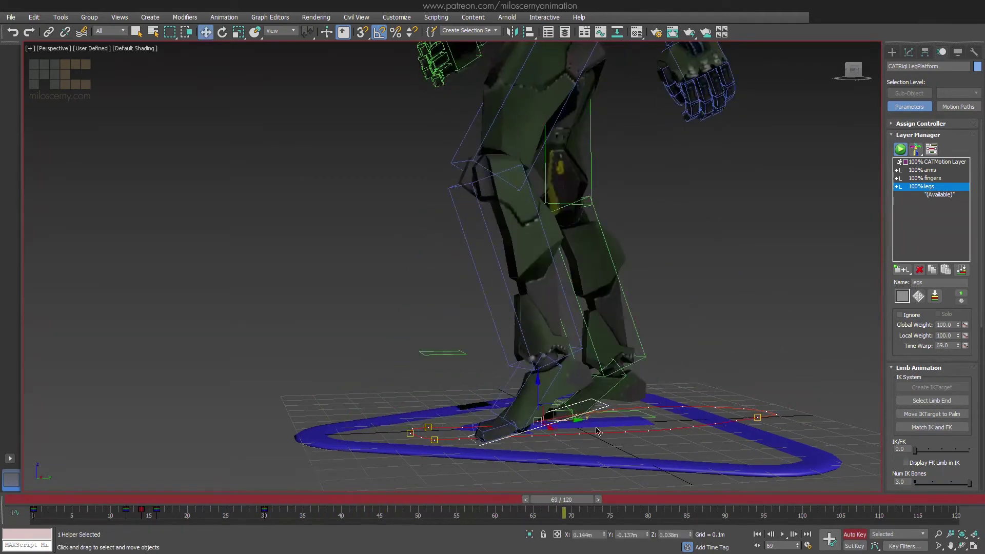
scroll(596, 432, "down", 6)
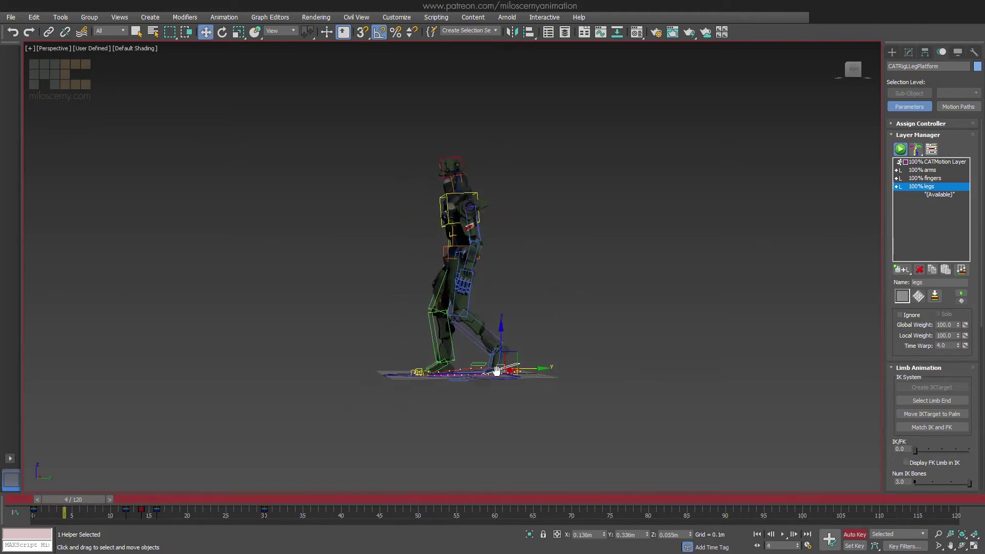
scroll(569, 340, "up", 5)
middle_click_drag(497, 370, 521, 346, "alt")
right_click(521, 347)
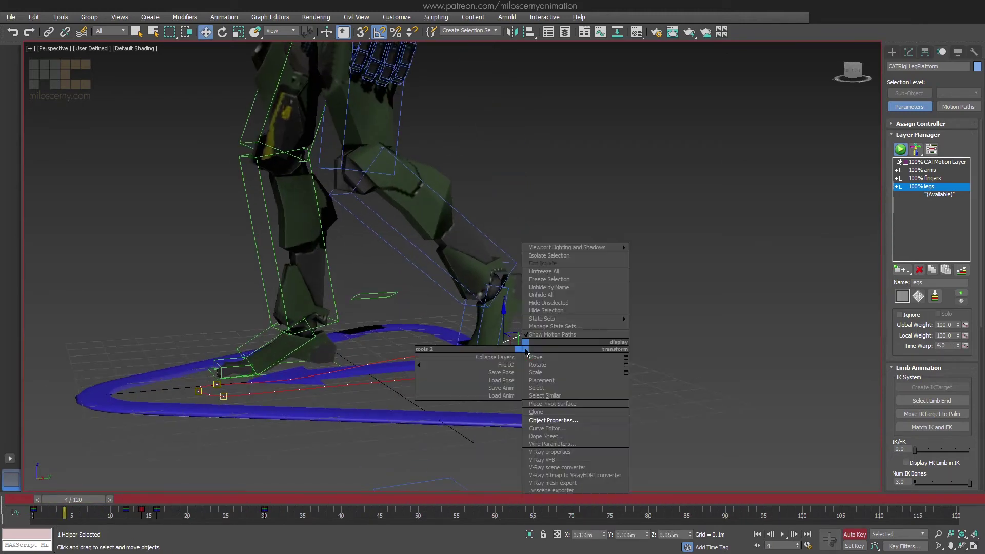
left_click(572, 421)
left_click(402, 344)
left_click(526, 425)
Step: Select the right foot platform and turn on Motion Path in its object properties
middle_click_drag(529, 400, 785, 359, "alt")
middle_click_drag(785, 359, 518, 325)
left_click(523, 327)
right_click(522, 327)
left_click(578, 402)
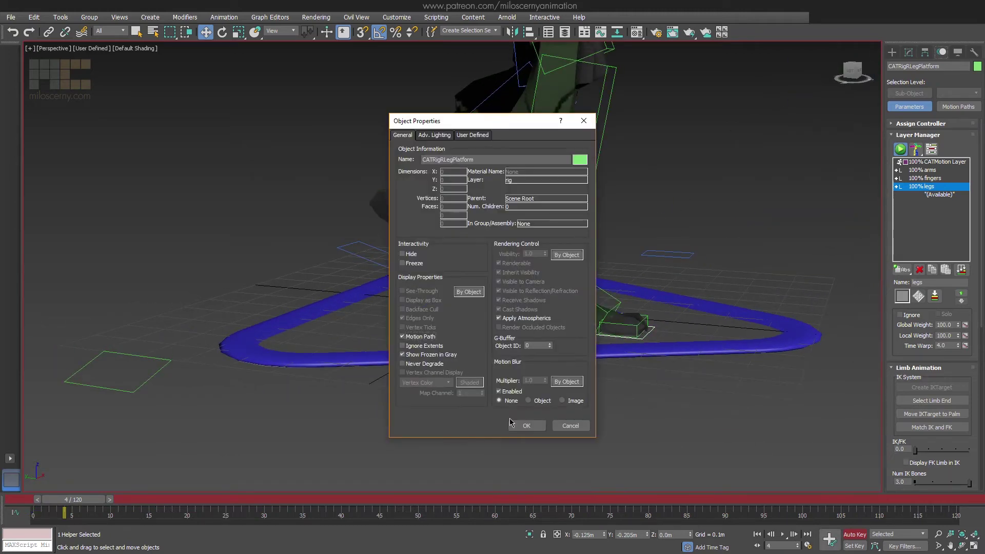
left_click(525, 425)
Step: Key the right foot platform at frames 0 and 30, and set its legs layer curves' out-of-range type to Loop
left_click_drag(73, 499, 226, 505)
left_click(269, 17)
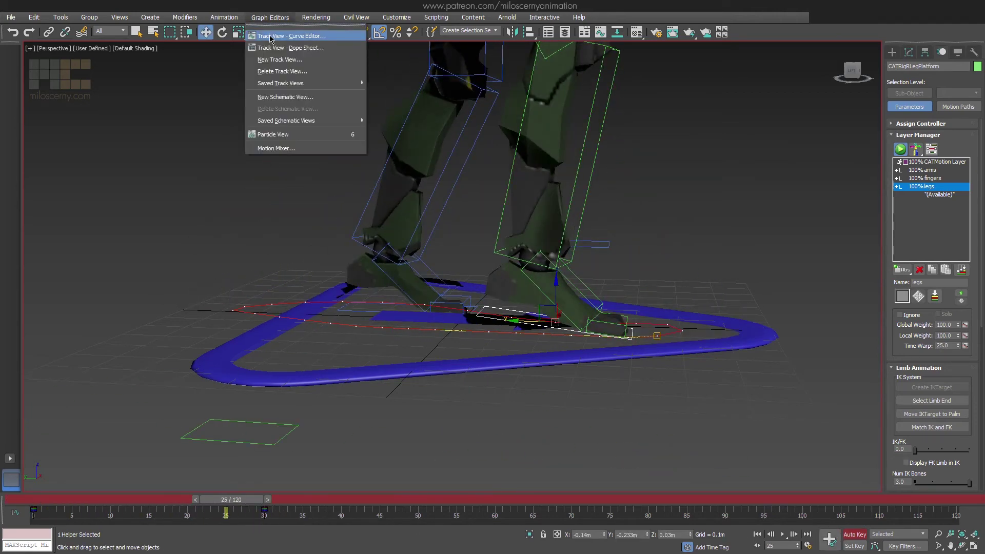
left_click(272, 37)
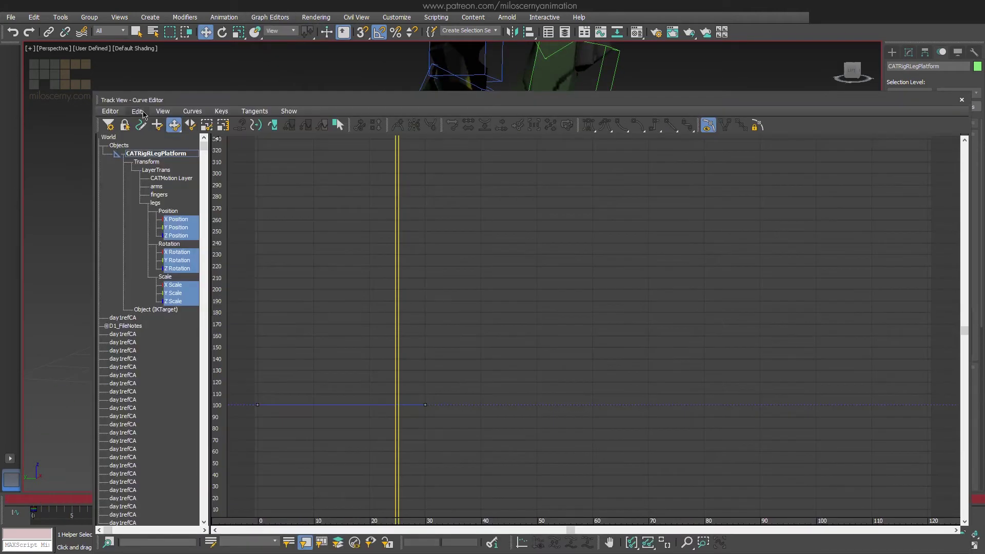
left_click(143, 112)
mouse_move(159, 168)
left_click(330, 243)
left_click(192, 123)
left_click(250, 123)
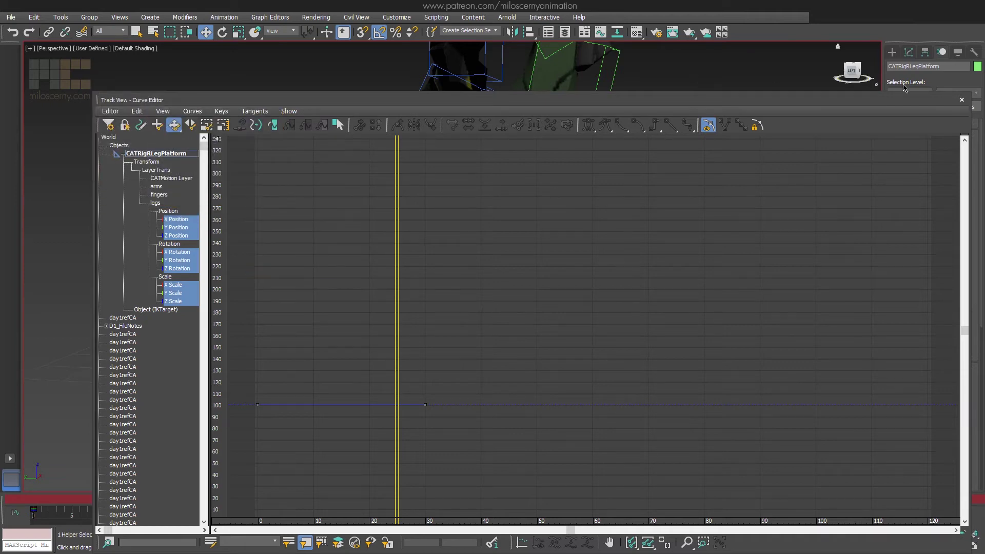
left_click(962, 101)
Step: Key the right foot platform at frame 26, and at frame 28 move it back about 0.04 m along Y
left_click_drag(251, 501, 272, 518)
key("w")
middle_click_drag(577, 279, 548, 360)
mouse_move(262, 502)
left_mouse_down()
mouse_move(247, 503)
mouse_move(286, 505)
mouse_move(271, 505)
left_mouse_up()
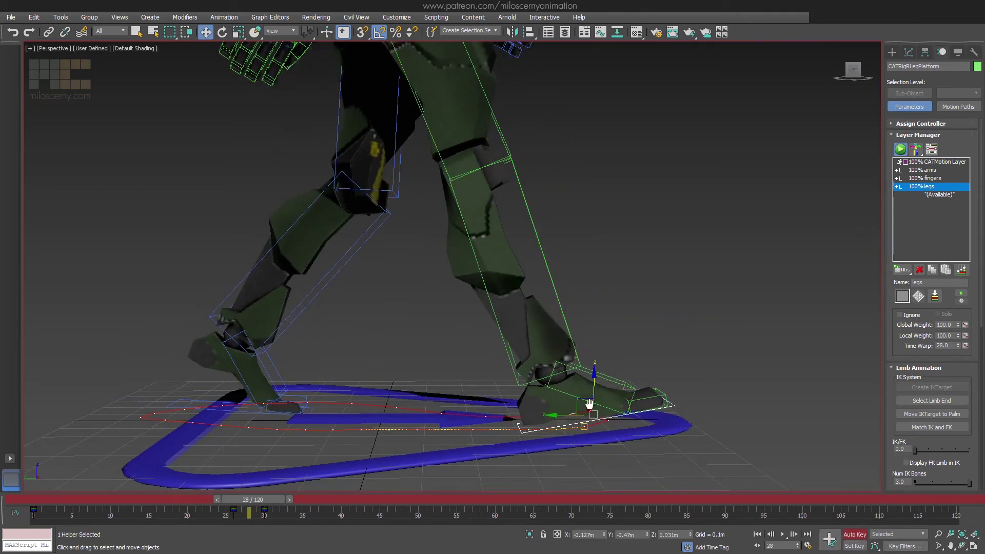
scroll(590, 406, "up", 3)
middle_click_drag(597, 415, 587, 352)
scroll(587, 352, "up", 3)
left_click_drag(558, 332, 516, 339)
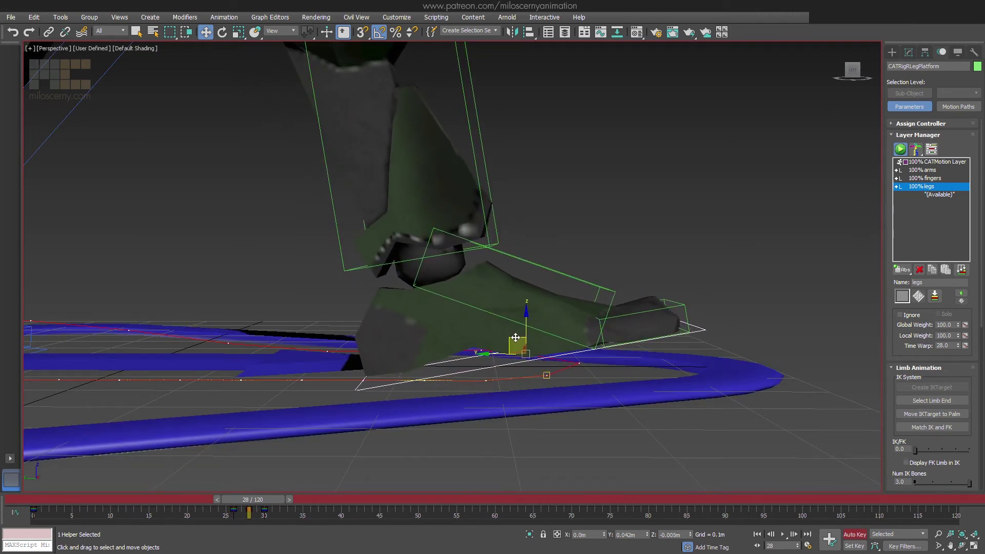
scroll(515, 339, "down", 3)
middle_click_drag(533, 283, 561, 360)
scroll(562, 360, "down", 5)
Step: At frame 29, move the right foot platform slightly back along Y
left_click_drag(270, 501, 277, 506)
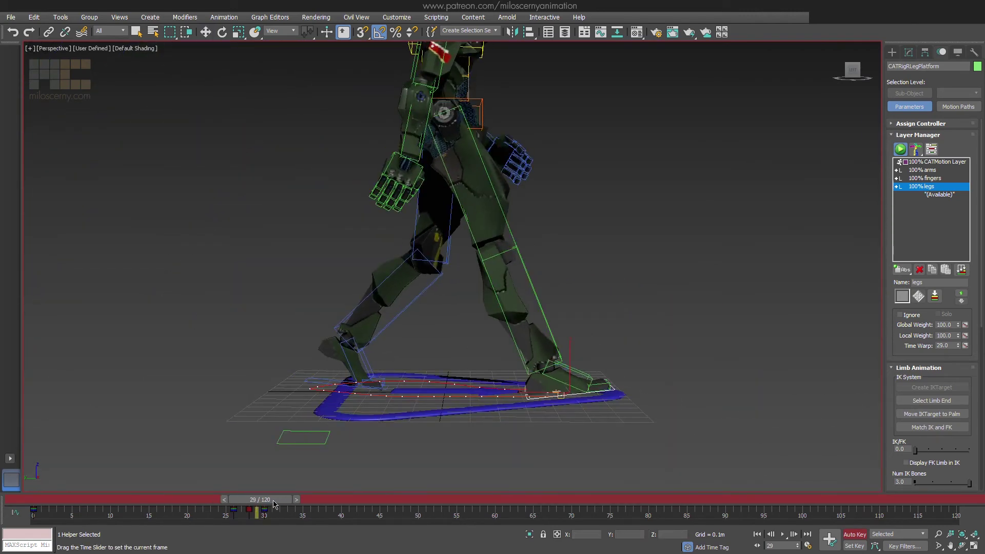
scroll(573, 383, "up", 3)
middle_click_drag(573, 384, 565, 329)
scroll(565, 329, "up", 4)
left_click_drag(519, 342, 496, 340)
scroll(508, 310, "down", 4)
middle_click_drag(515, 271, 565, 370)
Step: Clear the selection and play back the walk from several angles to check the corrected foot landings
left_click_drag(271, 500, 547, 495)
key("w")
left_click(626, 341)
scroll(649, 299, "down", 5)
middle_click_drag(653, 300, 549, 345)
middle_click_drag(549, 345, 574, 354, "alt")
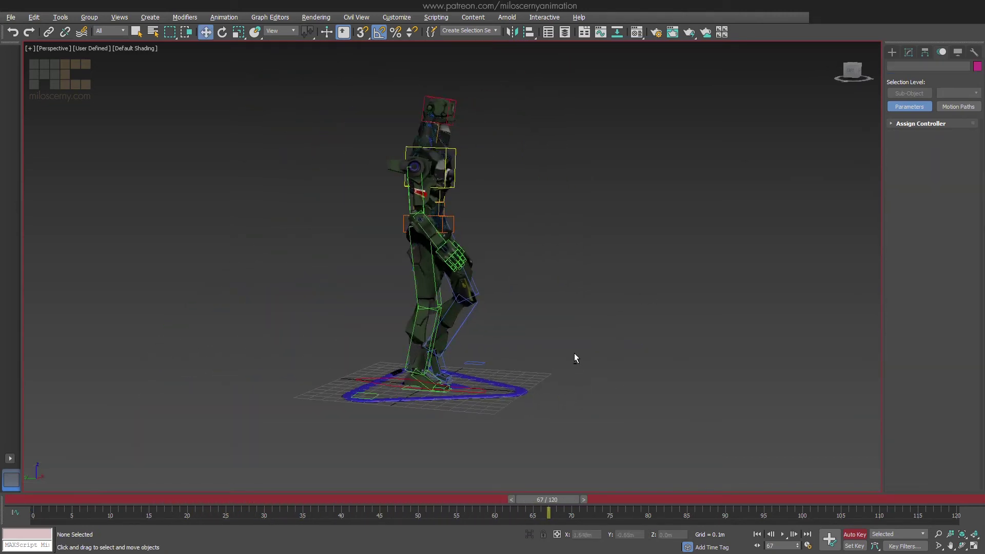
left_click(783, 535)
middle_click_drag(677, 374, 575, 380)
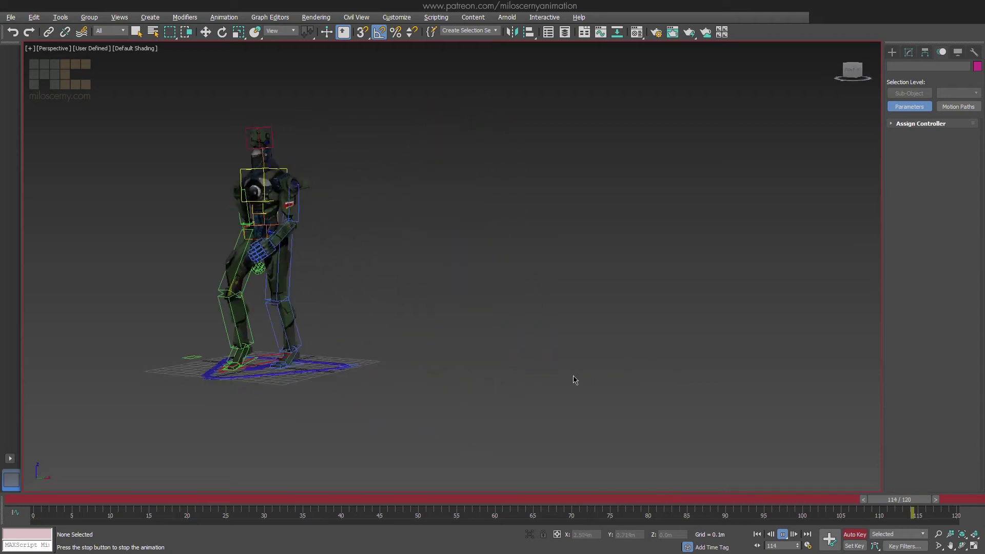
scroll(554, 359, "down", 1)
middle_click_drag(515, 333, 696, 347)
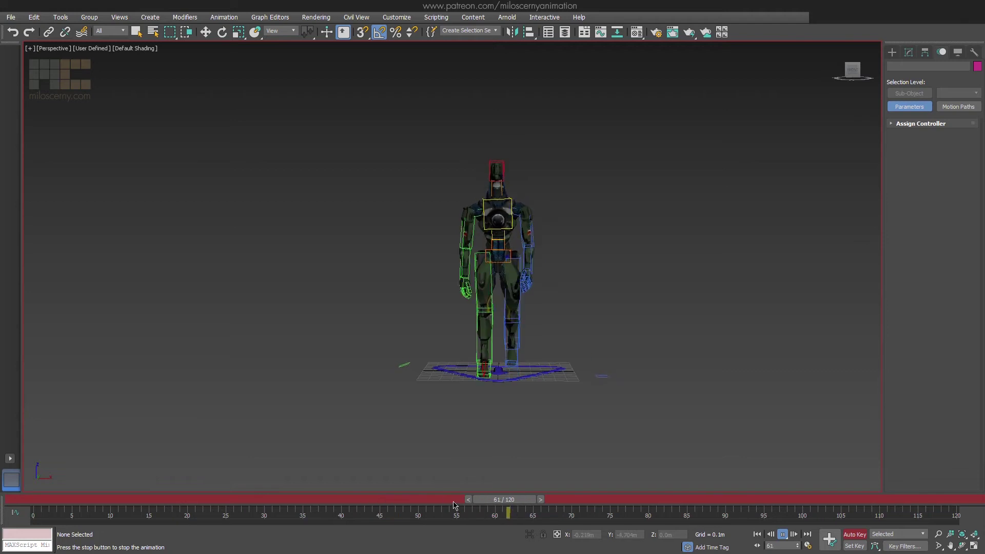
left_click(404, 500)
Step: Select the right foot platform and turn off Motion Path in its object properties
scroll(506, 394, "up", 5)
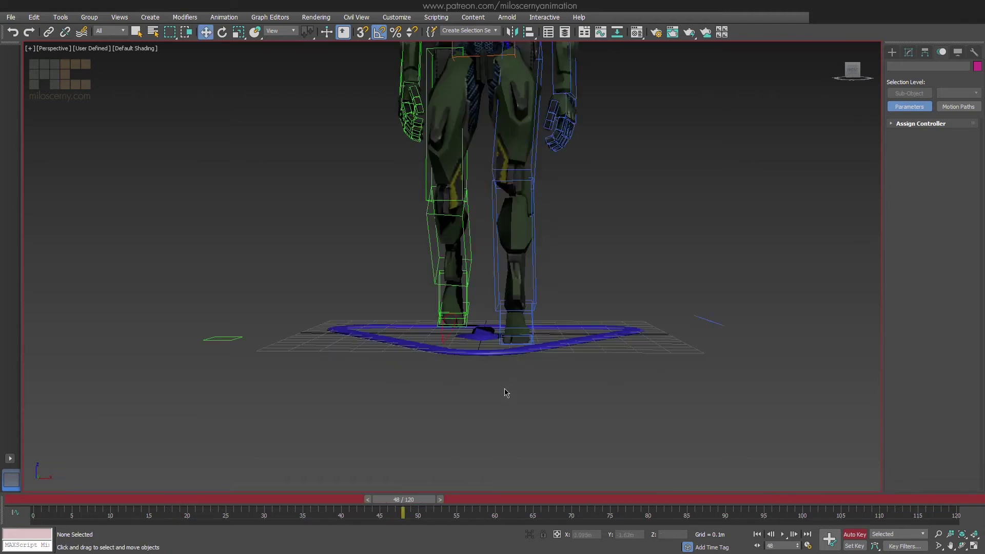
middle_click_drag(505, 393, 505, 449)
left_click(468, 361)
right_click(468, 361)
left_click(512, 427)
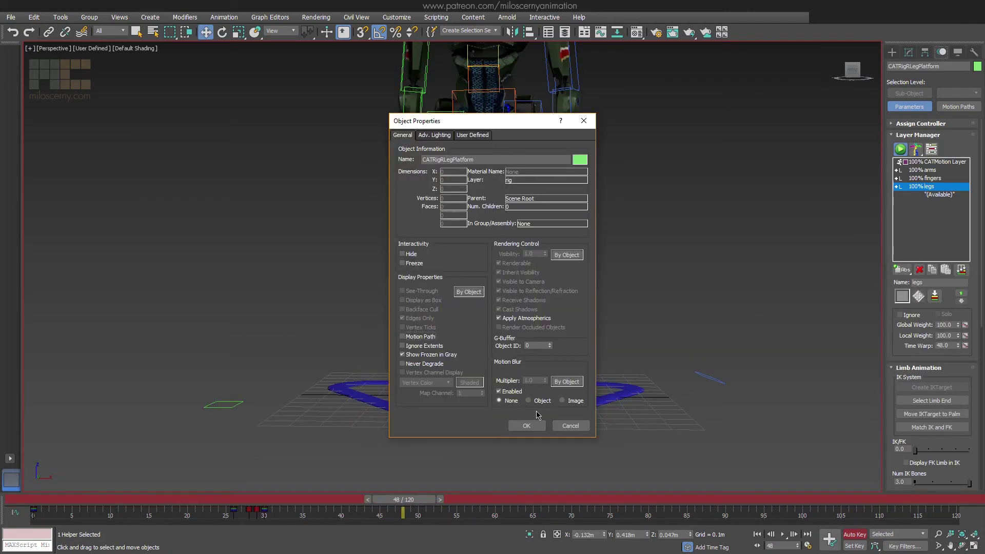
key("Escape")
Step: Turn off Auto Key and open the FootPlatform Twist curve of the CATMotion Layer in the CATMotion editor
left_click(921, 162)
left_click(918, 296)
left_click_drag(504, 209, 755, 193)
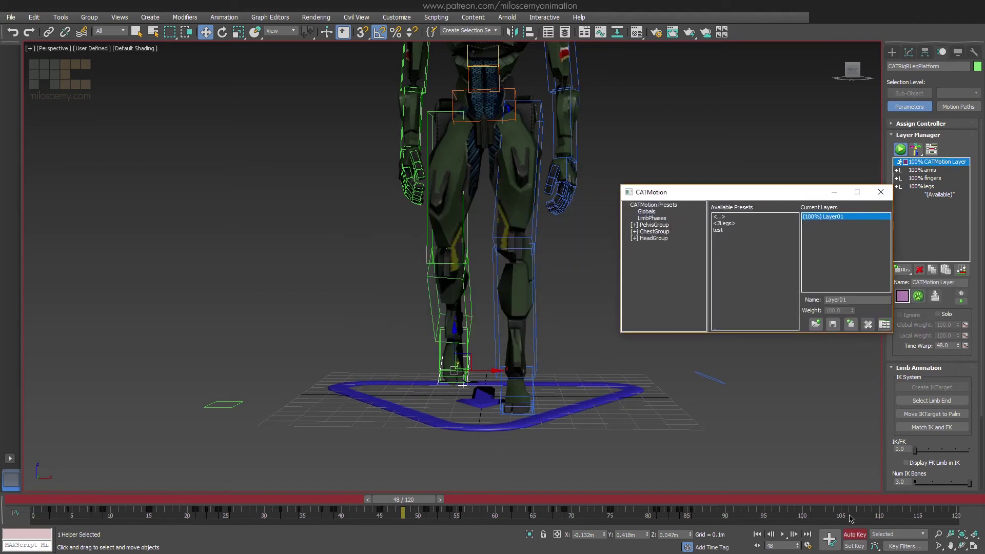
left_click(620, 225)
left_click(647, 298)
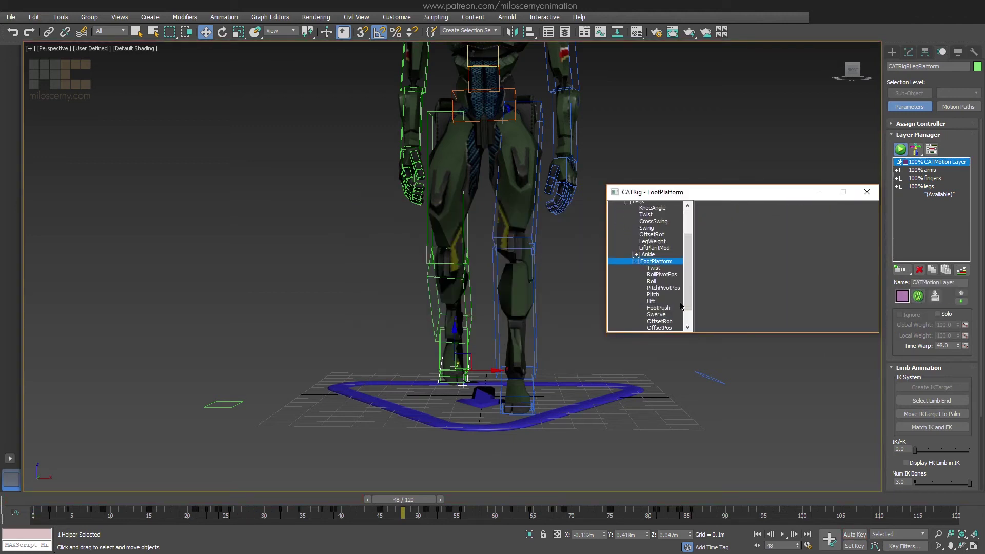
left_click(657, 265)
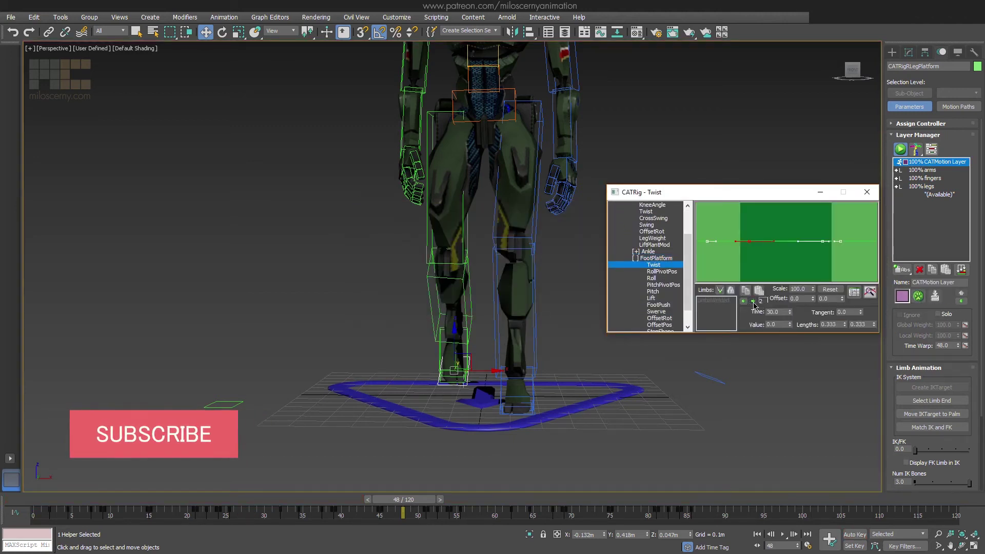
Step: Set the FootPlatform Twist key at time 70 to a value of -10 and scrub through the walk to check it
left_click_drag(418, 500, 469, 508)
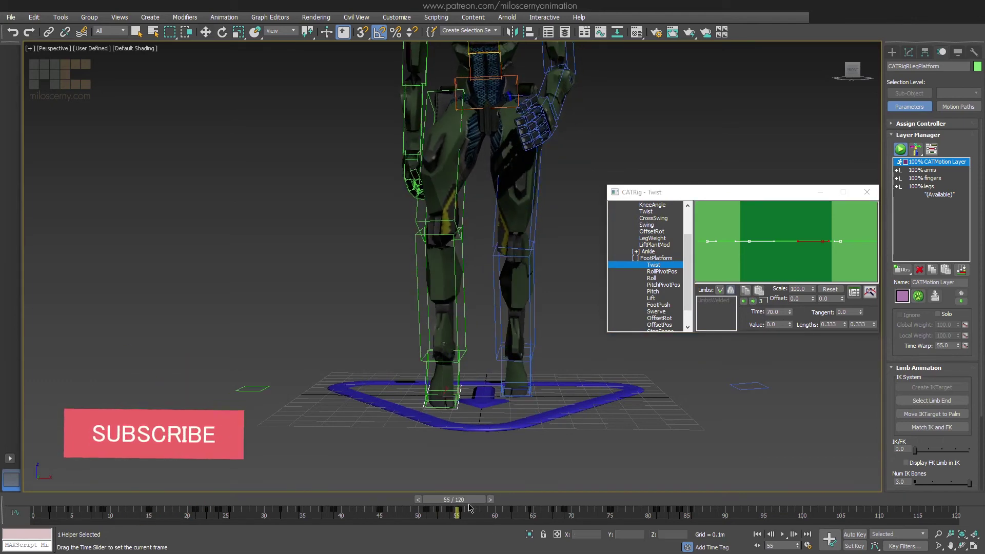
left_click_drag(790, 325, 785, 372)
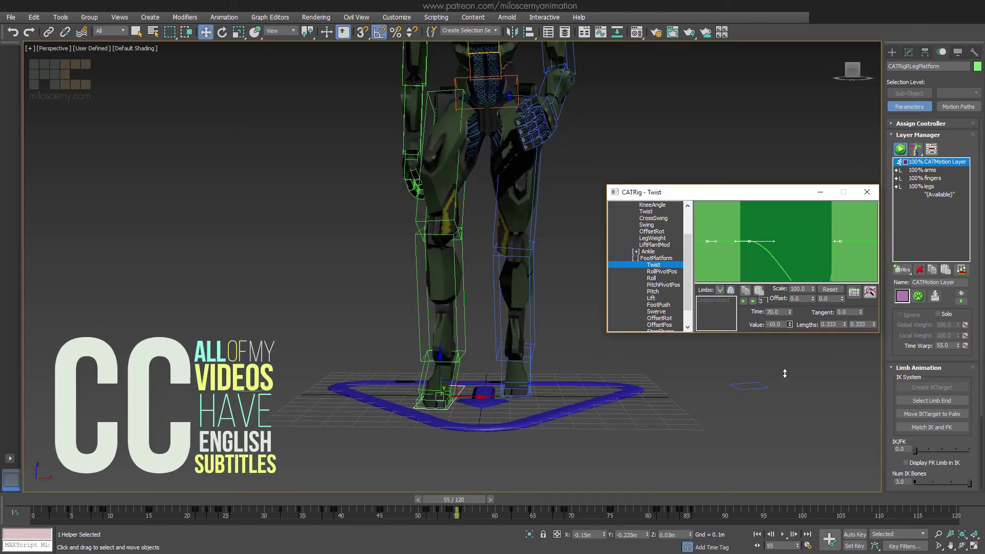
left_click_drag(472, 504, 307, 490)
left_click_drag(459, 499, 743, 499)
Step: Set the Twist key at time 30 to a value of -5 with a tangent of -0.05, and scrub through the walk
key("w")
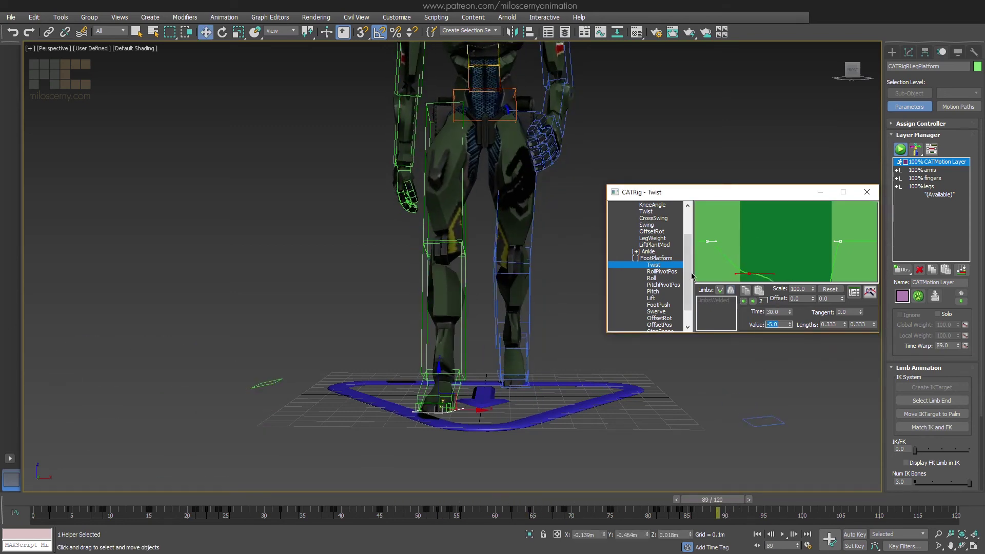
left_click(672, 267)
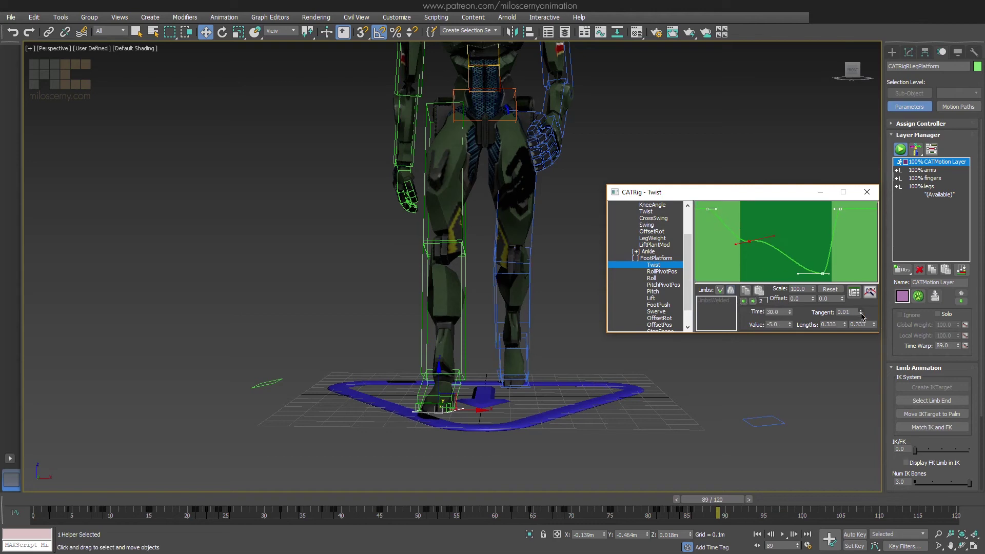
left_click_drag(194, 506, 901, 517)
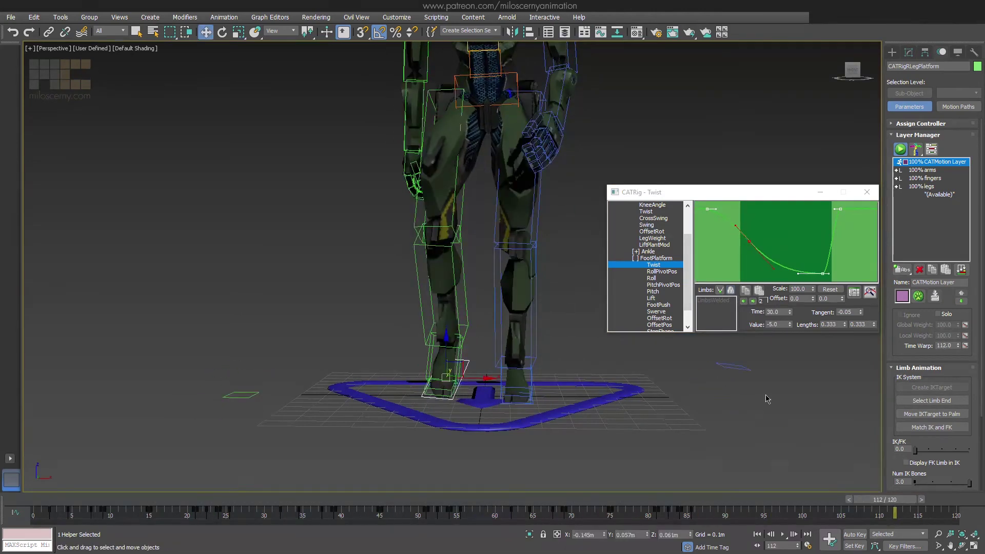
Step: Close the CATMotion editor, clear the selection and play back the walk from front and side to check the foot twist
middle_click_drag(767, 399, 702, 460)
left_click(866, 194)
scroll(665, 302, "down", 5)
left_click(665, 297)
middle_click_drag(665, 298, 665, 301, "alt")
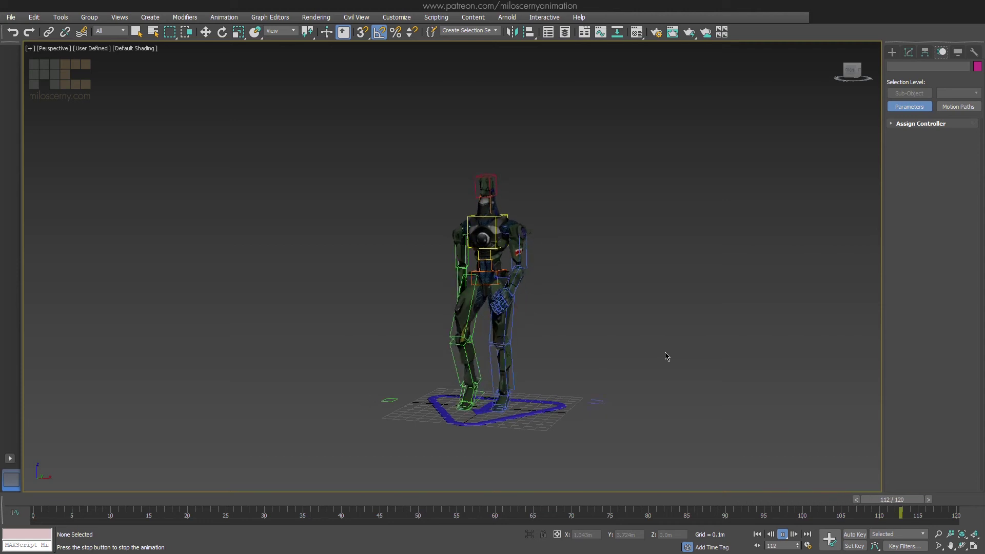
middle_click_drag(665, 353, 591, 351, "alt")
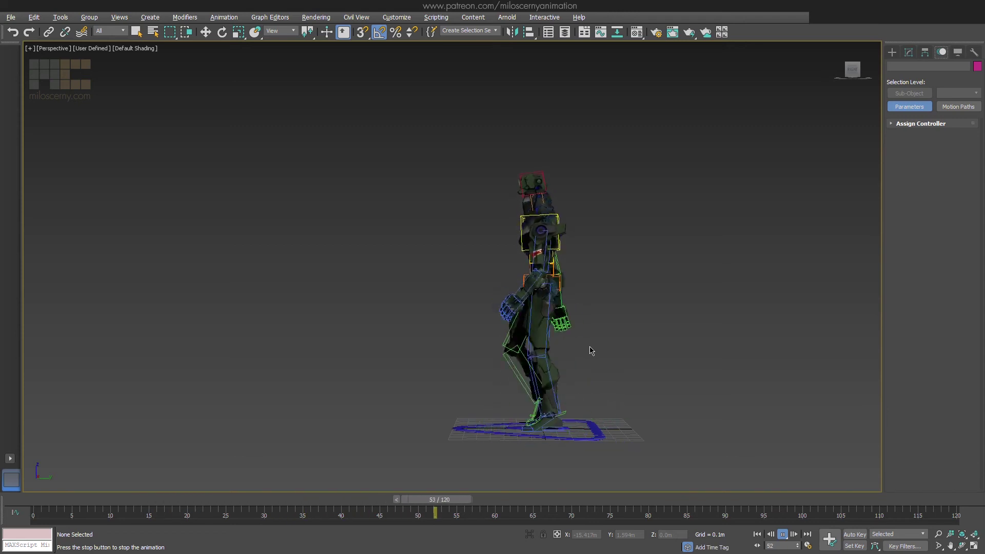
middle_click_drag(592, 348, 665, 351, "alt")
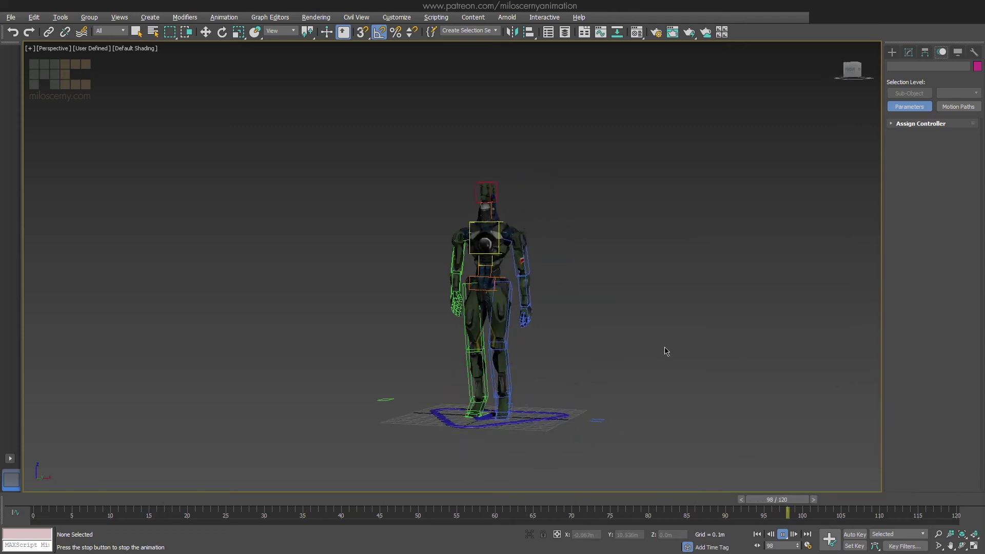
Step: Stop the playback and hide the rig layer in the Layer Explorer, leaving only the robot model visible
left_click(538, 502)
left_click(546, 409)
left_click(565, 33)
scroll(724, 167, "up", 10)
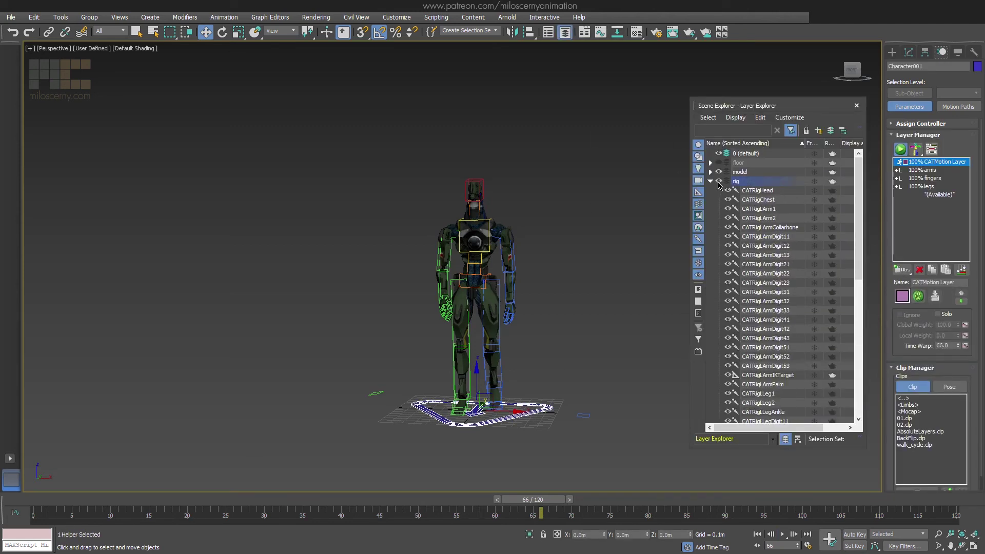
left_click(719, 182)
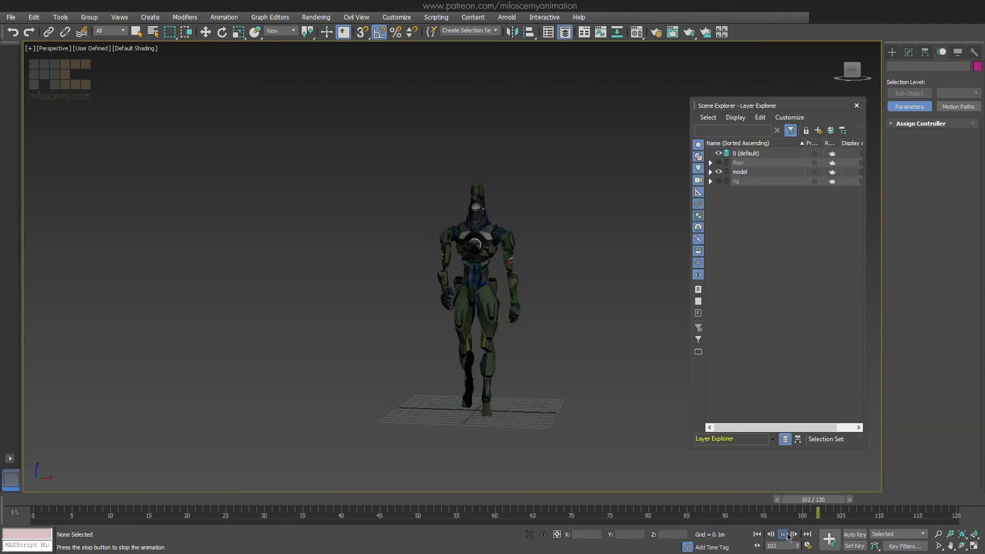
Step: Examine the looping walk of the robot model without its rig from both sides
middle_click_drag(571, 347, 622, 352, "alt")
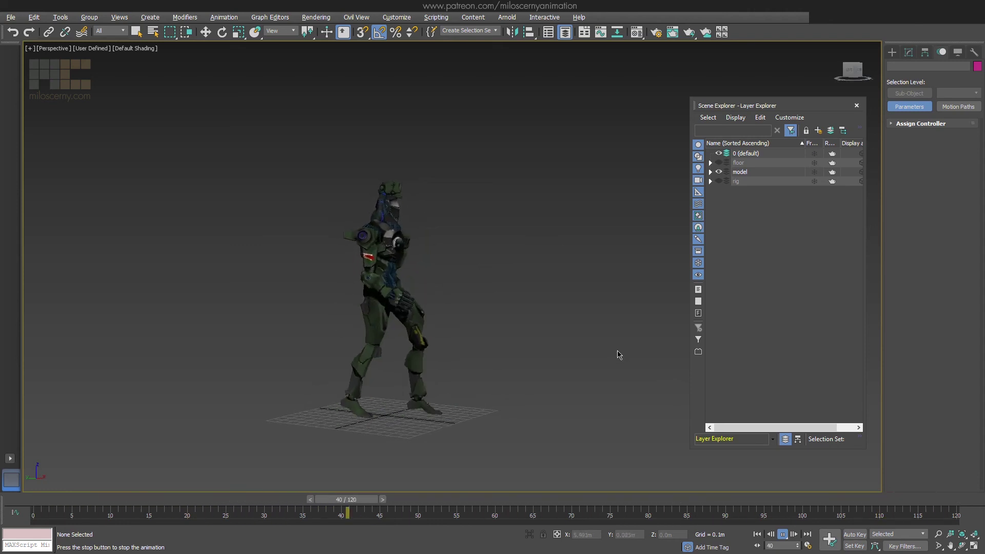
middle_click_drag(616, 352, 490, 354, "alt")
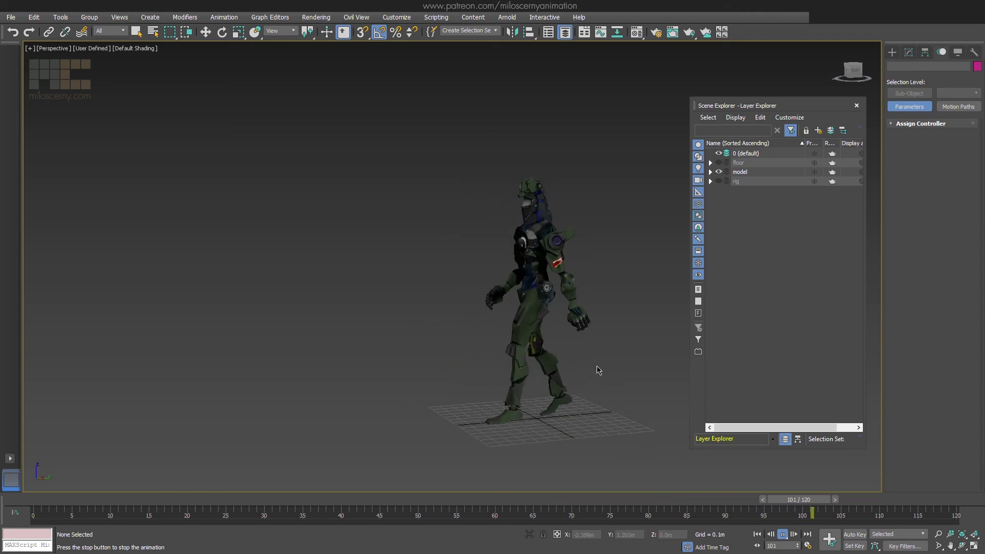
middle_click_drag(597, 367, 543, 365)
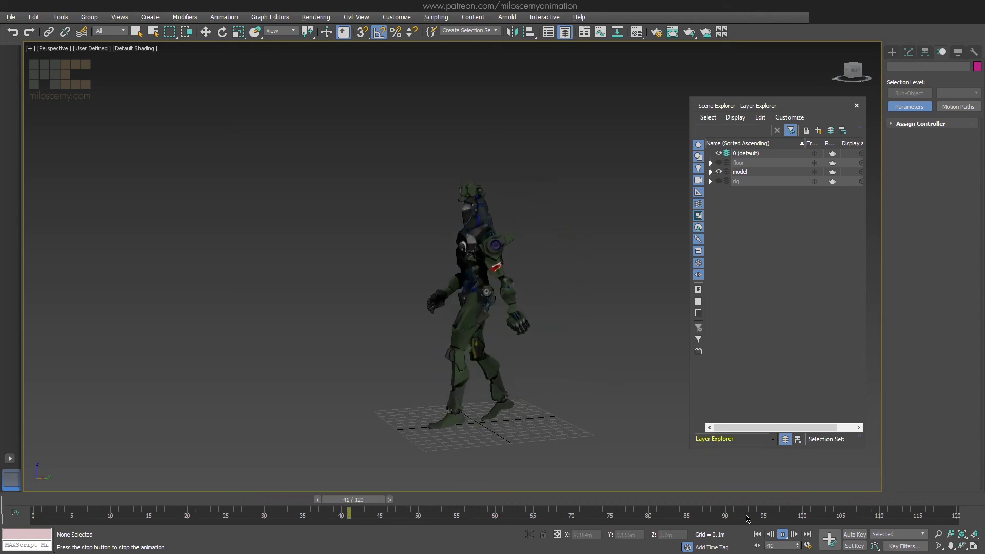